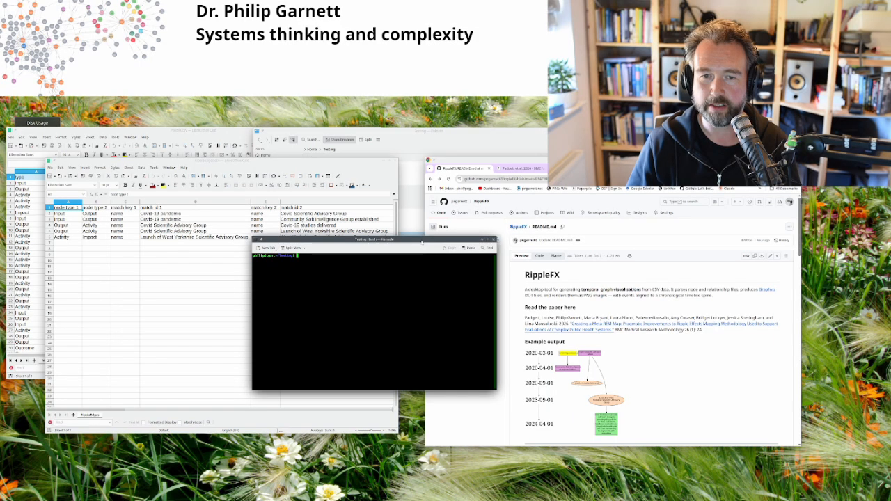
Step: Move the empty Konsole window down and to the right, over the README page
left_click_drag(421, 242, 494, 287)
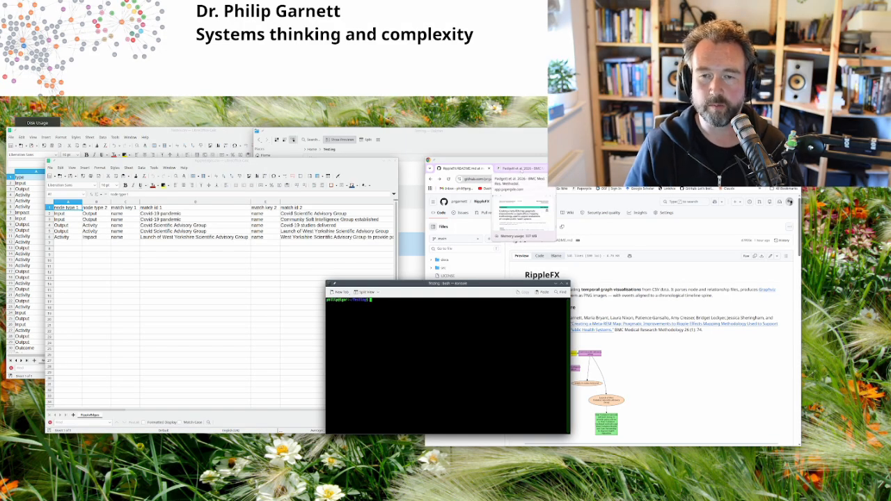
Step: Bring the browser forward, skim the RippleFX README, and switch to the meta-REM map paper tab
left_click(597, 275)
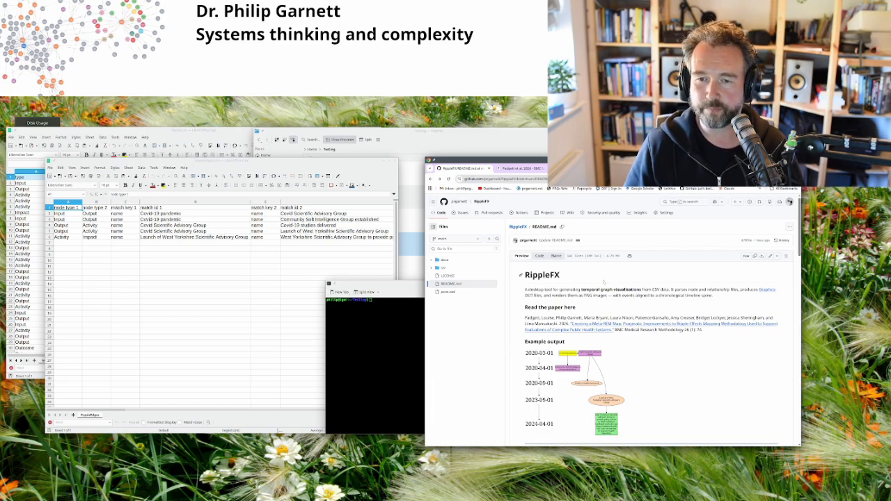
scroll(607, 280, "down", 3)
scroll(572, 258, "down", 10)
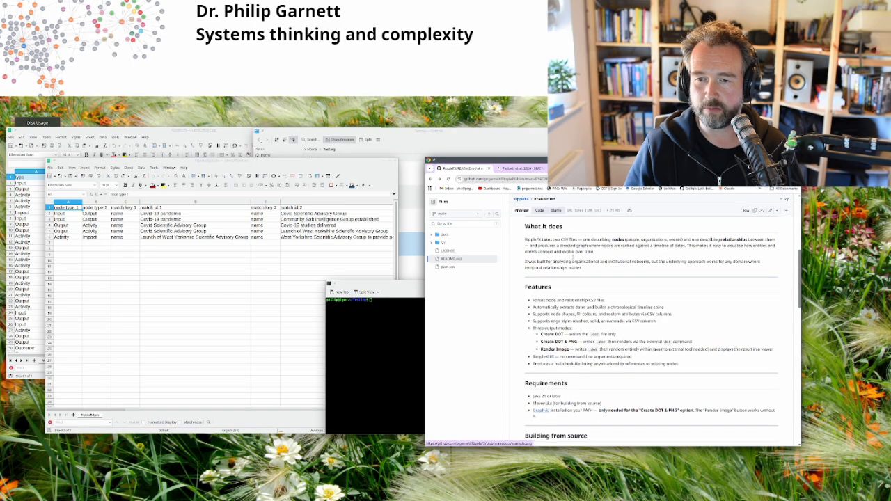
scroll(581, 271, "down", 5)
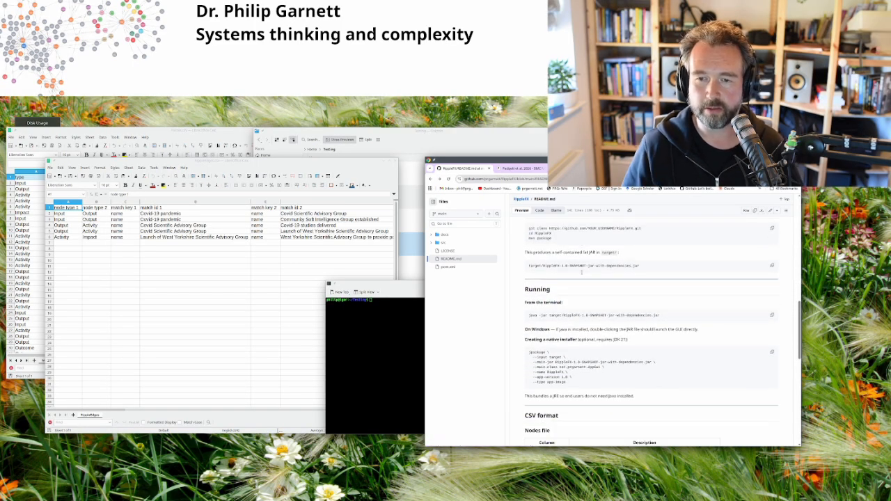
scroll(589, 285, "up", 5)
scroll(589, 285, "up", 10)
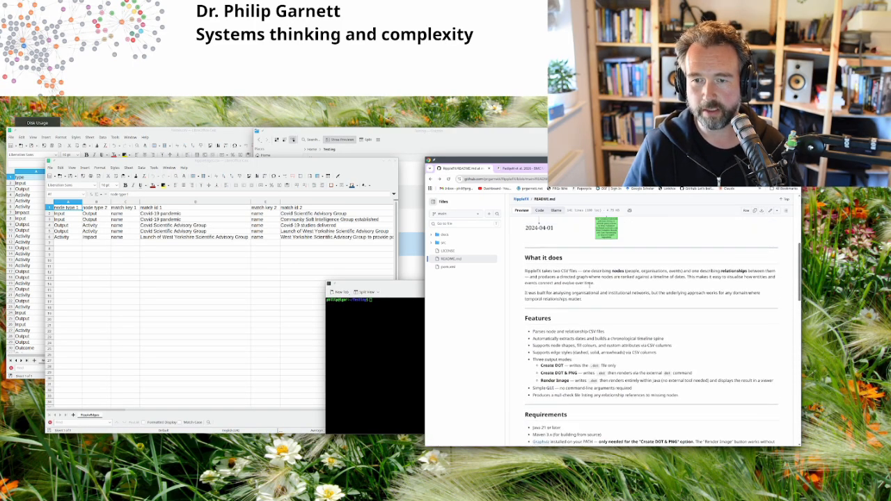
left_click(518, 168)
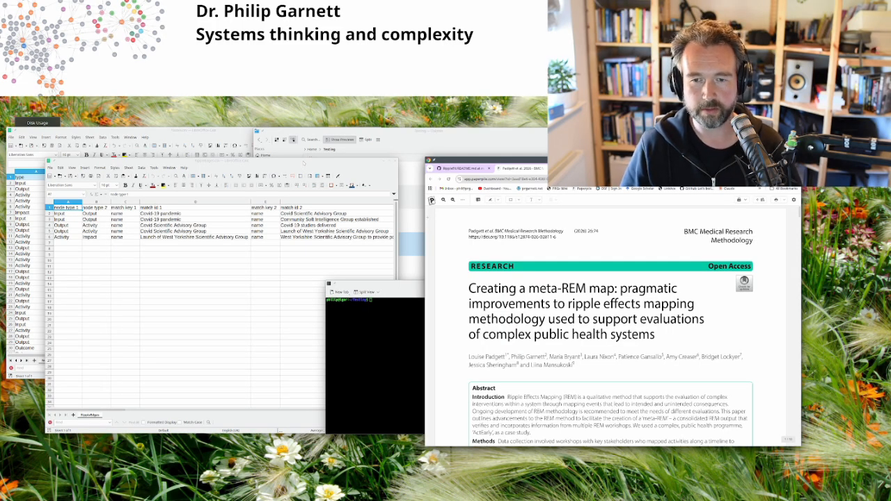
Step: Bring the RippleEdges.csv spreadsheet forward and move it down and to the right
left_click_drag(303, 163, 449, 227)
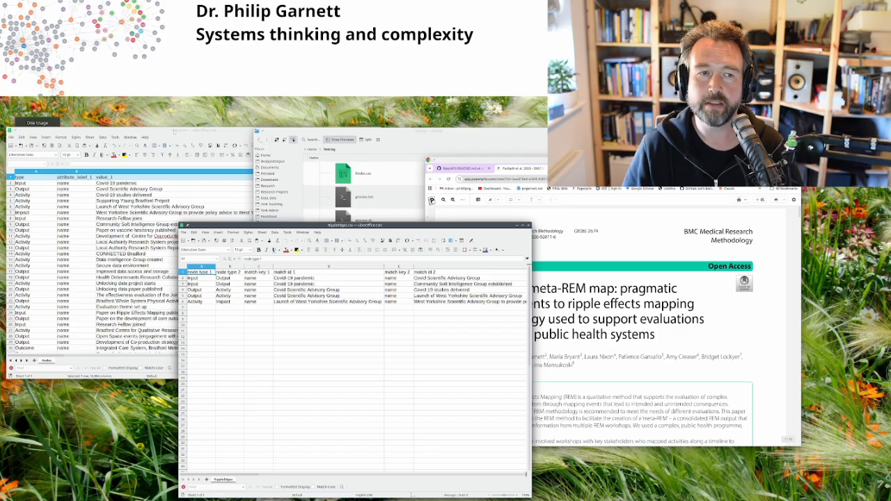
Step: Centre the Nodes.csv sheet, zoom in, select B9, and review the date, logic model code and shape columns
left_click_drag(174, 132, 369, 188)
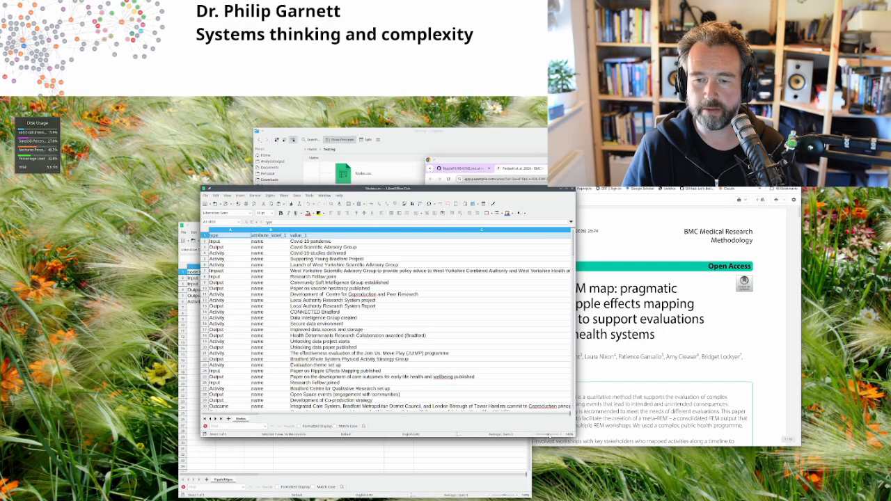
scroll(535, 424, "up", 3, "ctrl")
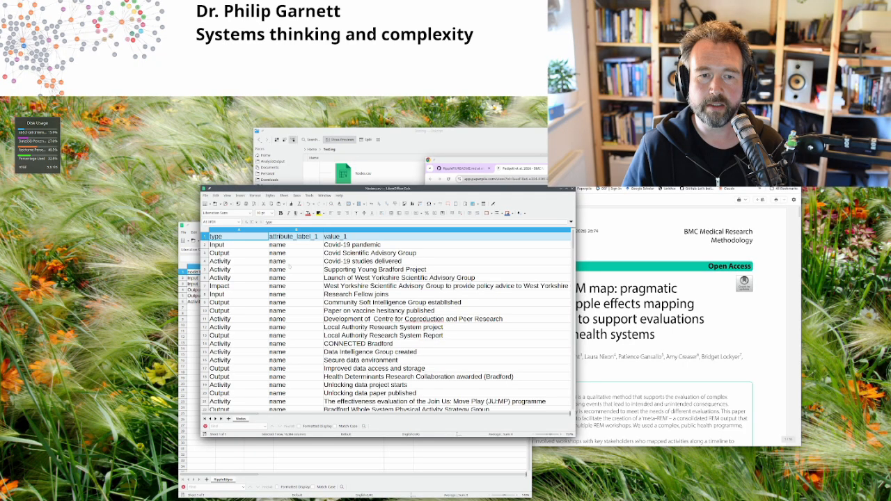
left_click(290, 302)
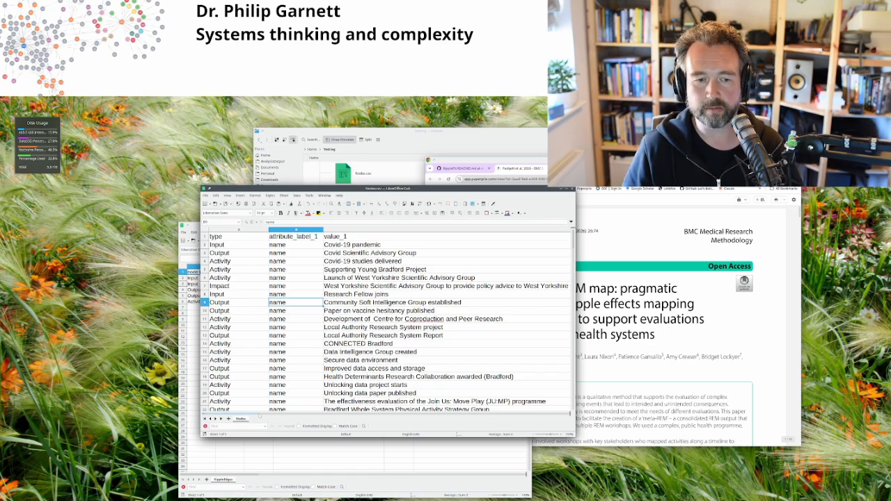
scroll(316, 415, "right", 2)
scroll(316, 416, "right", 1)
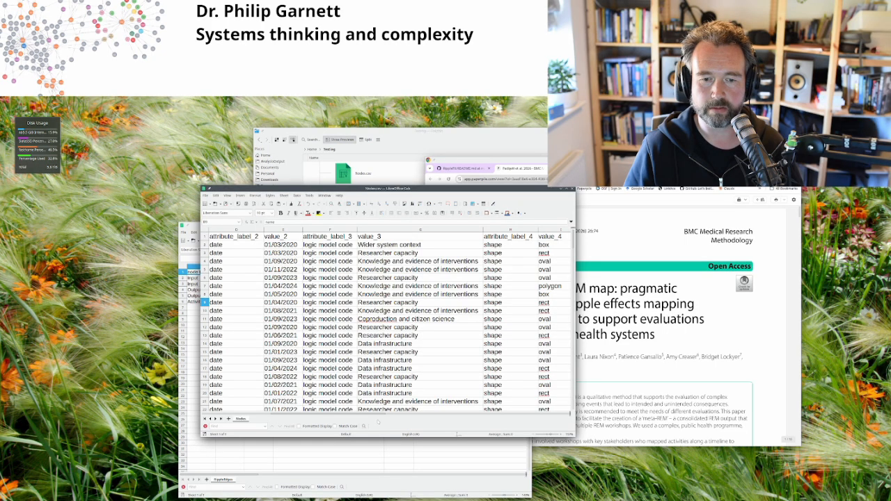
Step: View the shape and fillcolor columns, then place Nodes.csv left with RippleEdges.csv in front
left_click_drag(382, 415, 460, 415)
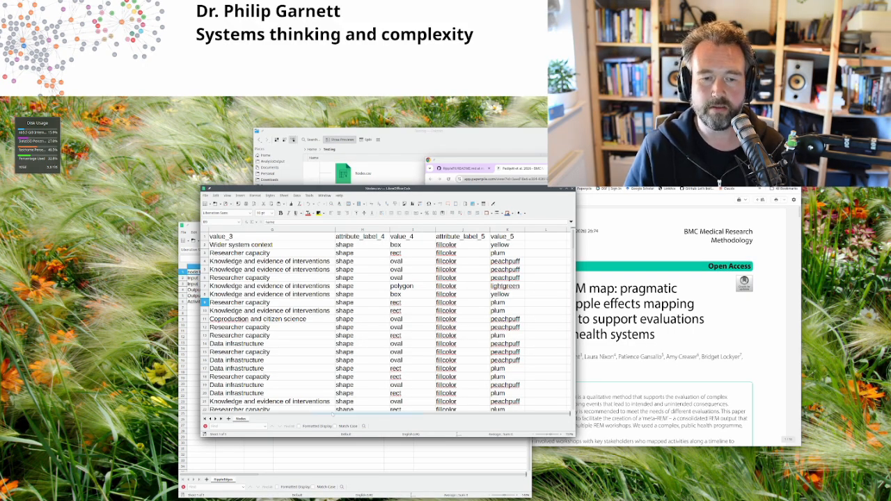
left_click_drag(336, 414, 225, 413)
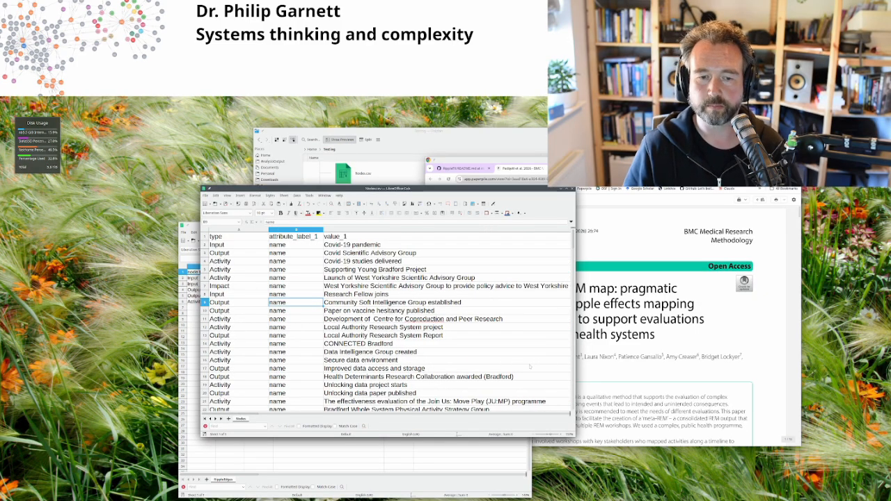
left_click_drag(536, 189, 370, 191)
left_click_drag(473, 226, 489, 193)
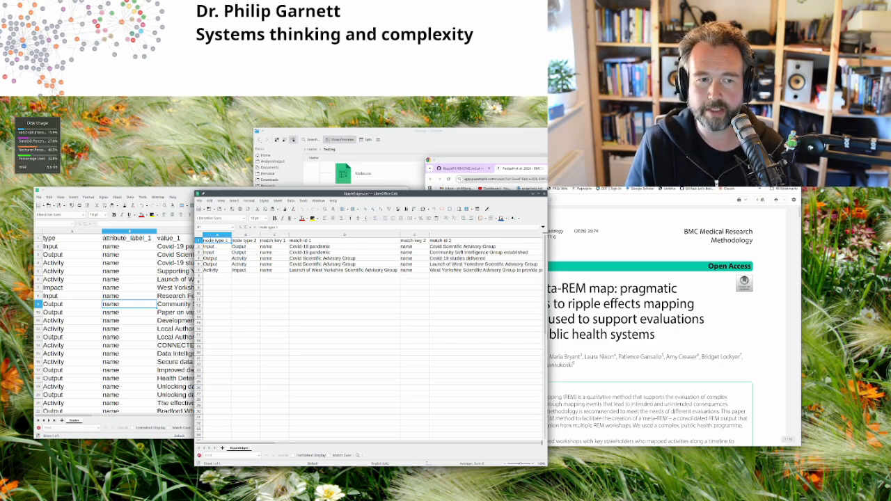
Step: Select the RippleEdges header row, zoom in, review the rel_type and style columns, then shift the window left
left_click(198, 241)
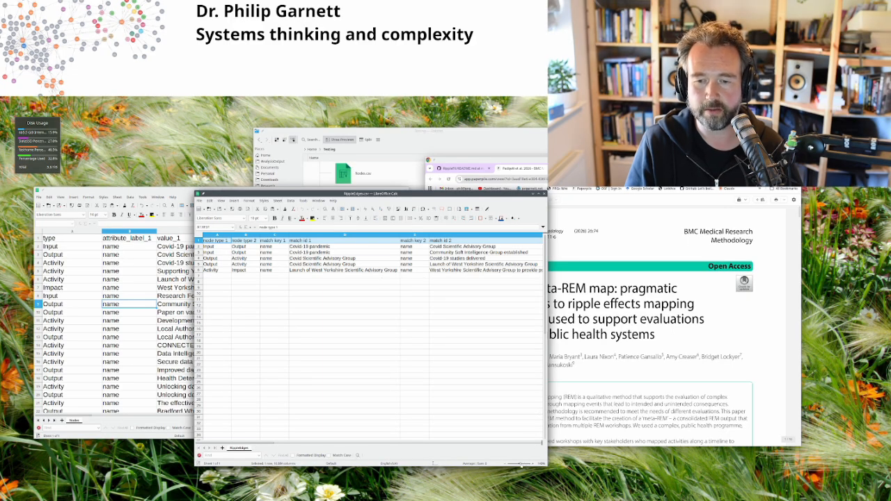
scroll(489, 425, "up", 3)
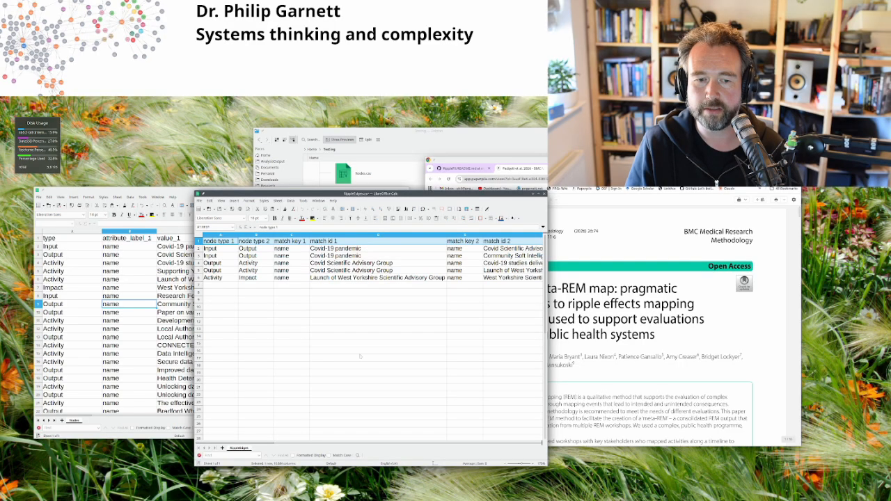
scroll(292, 445, "right", 3)
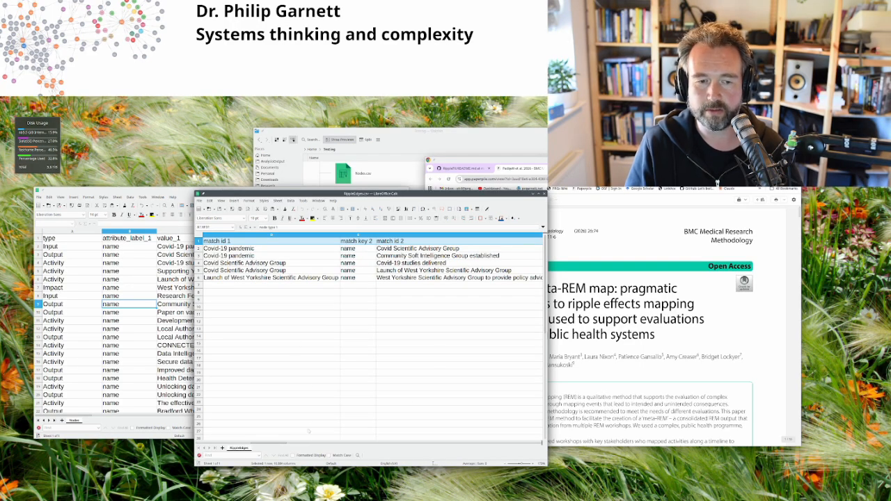
scroll(293, 445, "right", 1)
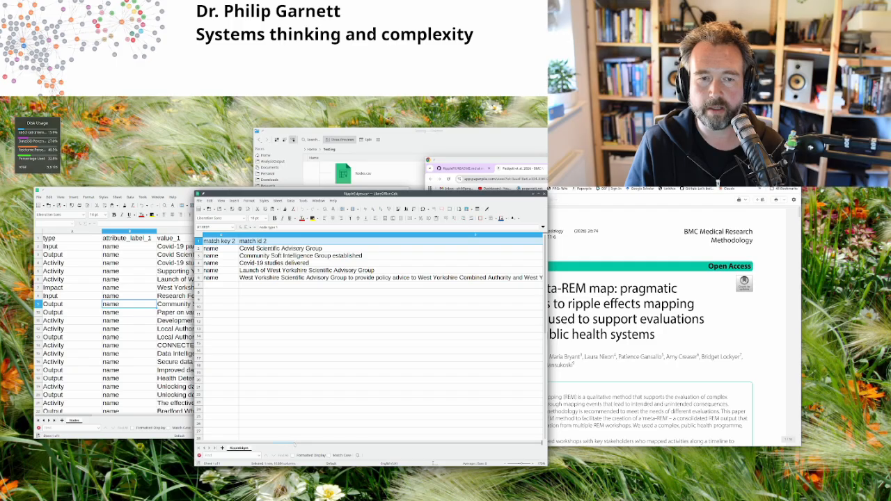
scroll(295, 444, "right", 1)
scroll(307, 444, "right", 3)
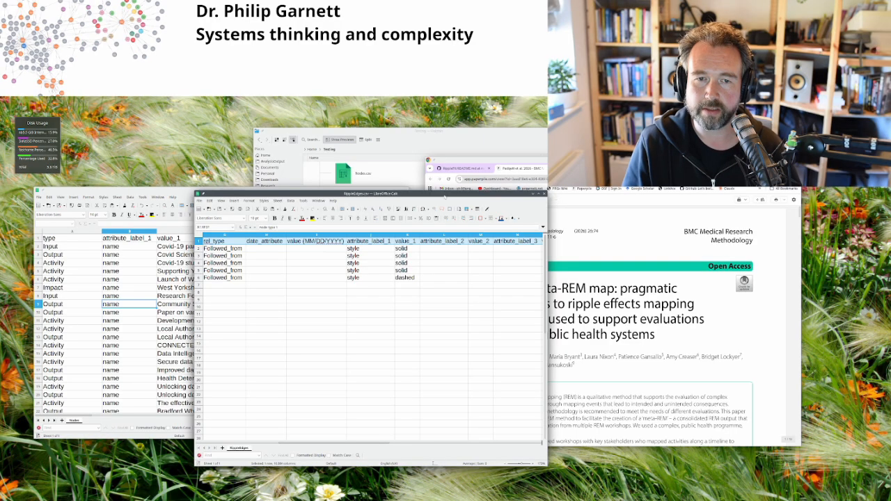
left_click_drag(444, 197, 285, 185)
Step: Bring the Dolphin Testing folder to the front and move it to the right
left_click(452, 130)
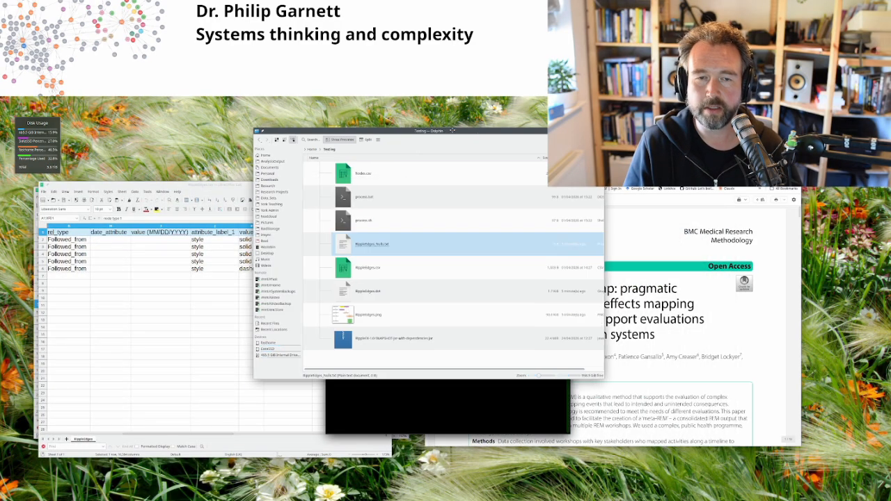
left_click_drag(451, 130, 592, 131)
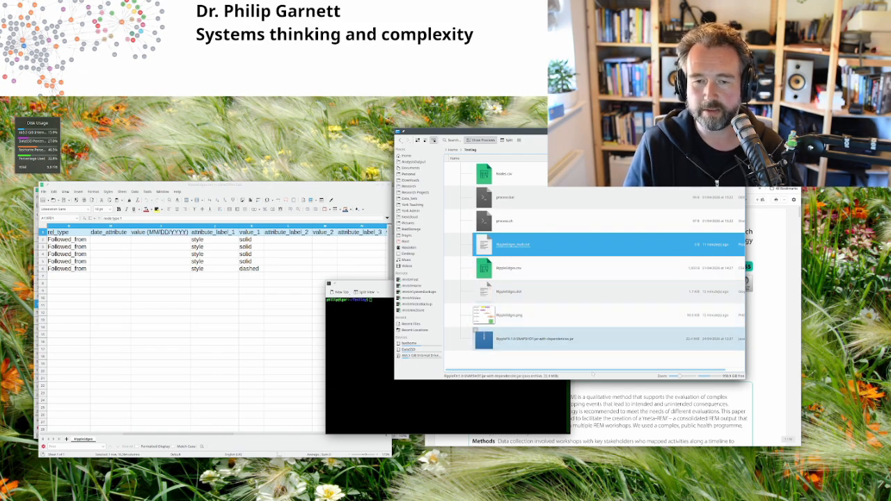
Step: Run java -jar RippleEffect-1.0-SNAPSHOT-jar-with-dependencies.jar in Konsole to launch the generator
left_click(459, 308)
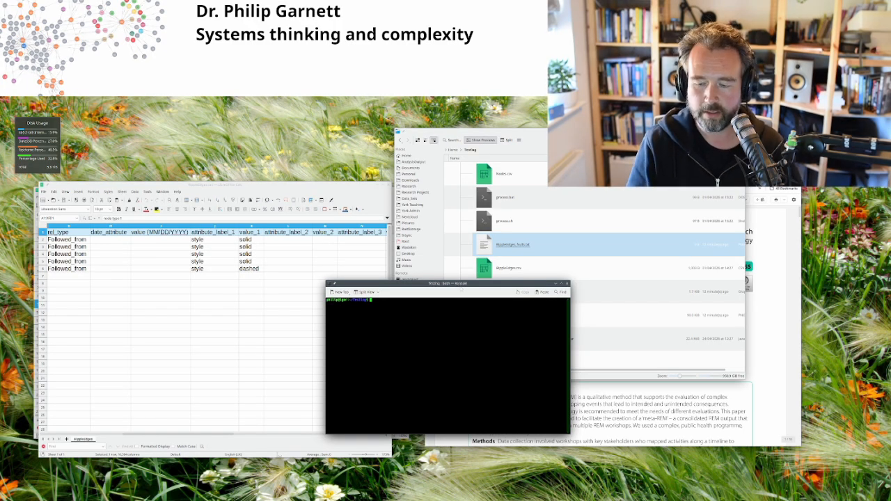
type("java -jar RippleEffect-1.0-SNAPSHOT-jar-with-dependencies.jar")
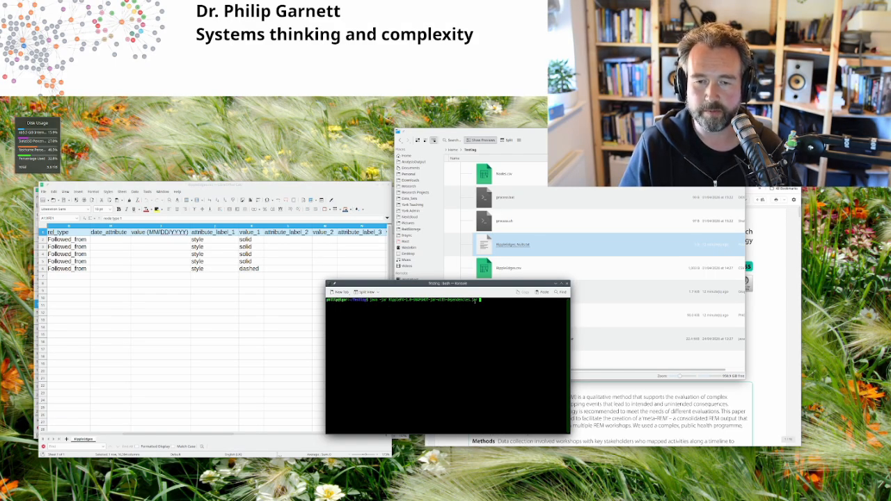
key("Return")
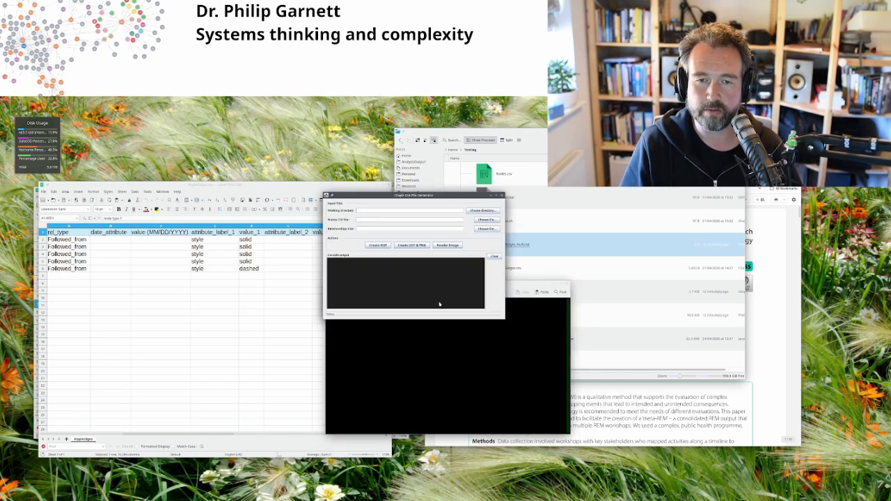
Step: Reposition the Graph Dot File Generator window down and to the right of the terminal
left_click_drag(458, 199, 423, 184)
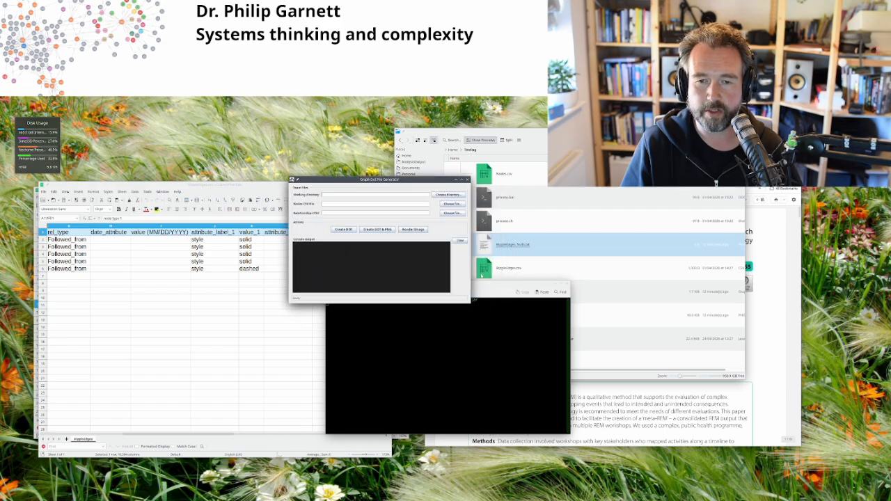
left_click(490, 287)
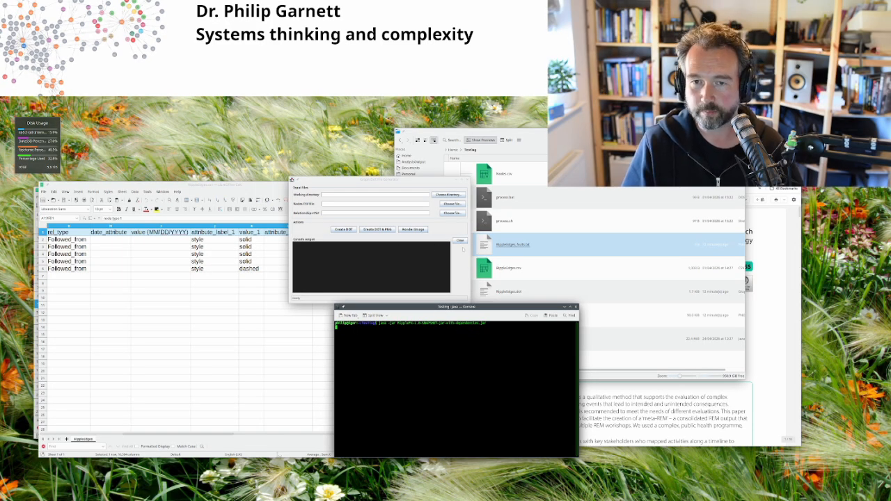
left_click_drag(444, 188, 506, 224)
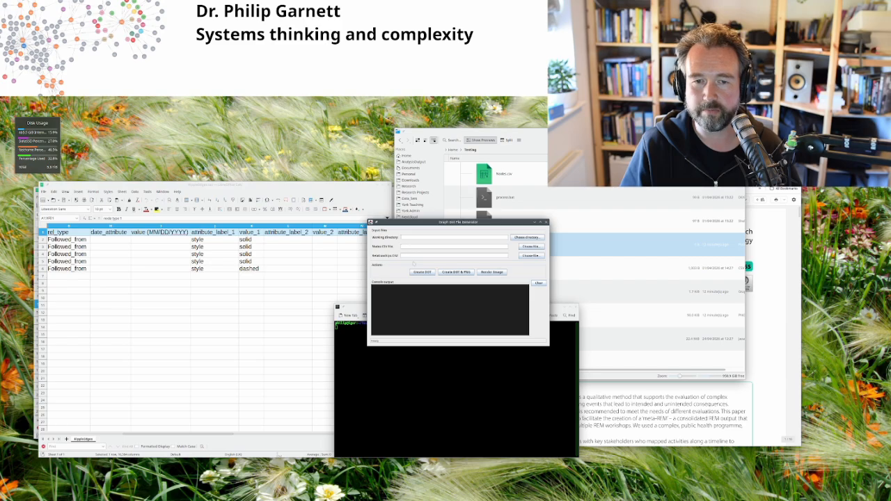
Step: Set the generator's working directory to the Testing folder, then shift the relationships sheet right
left_click(527, 237)
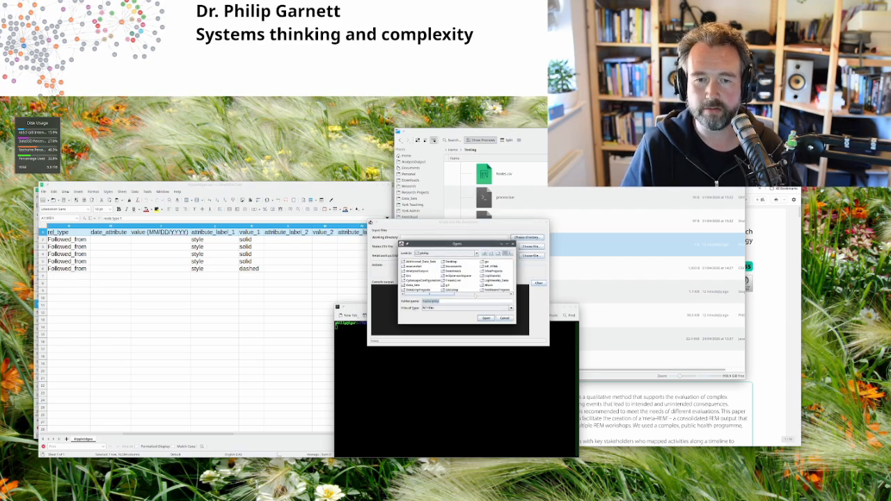
scroll(457, 275, "right", 5)
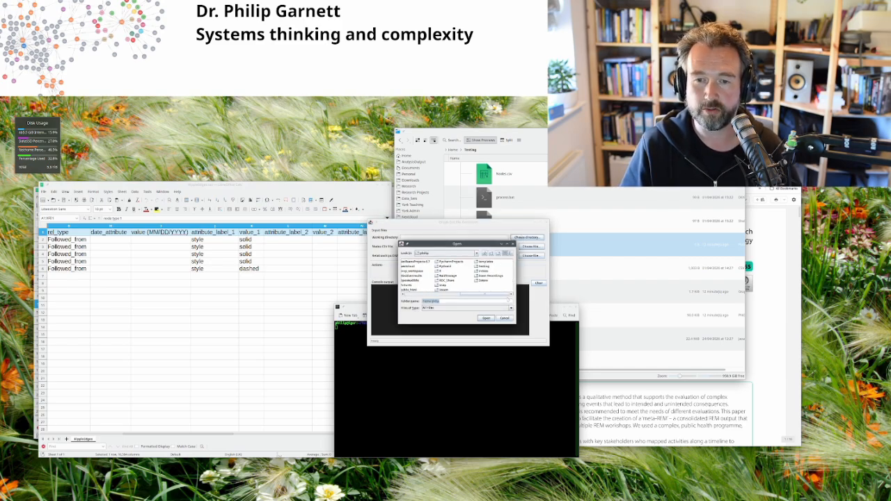
double_click(483, 266)
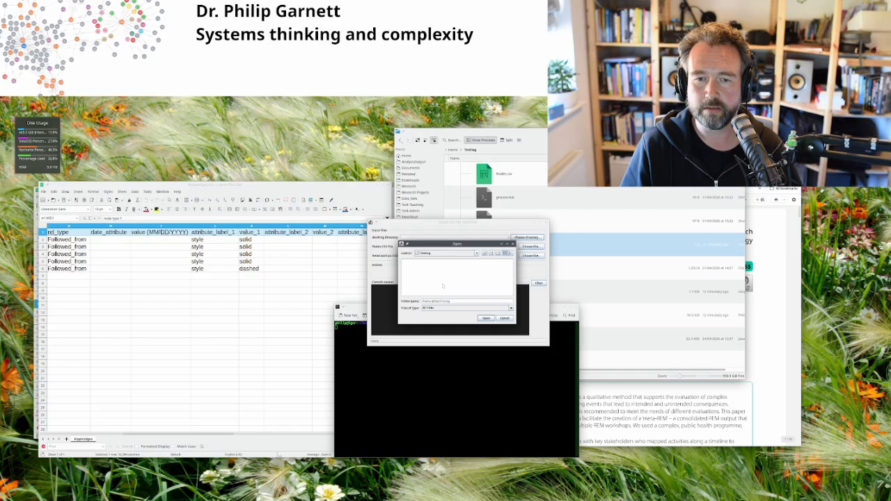
left_click(486, 318)
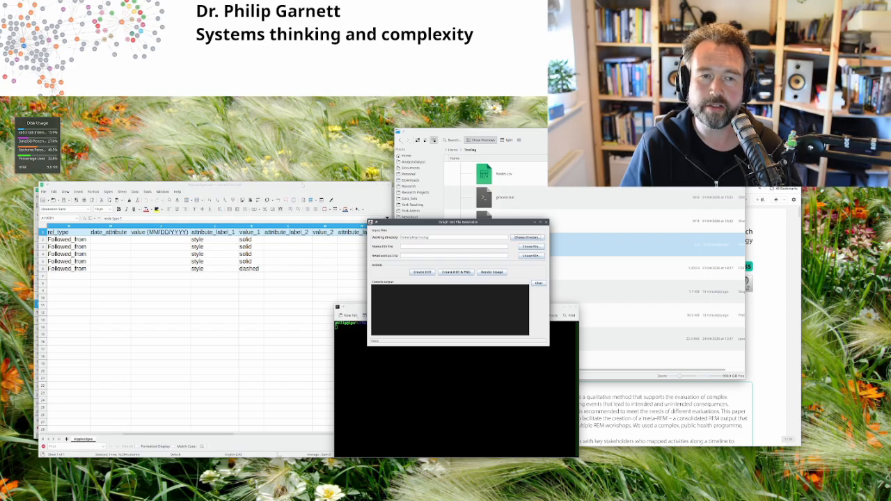
left_click_drag(215, 184, 334, 191)
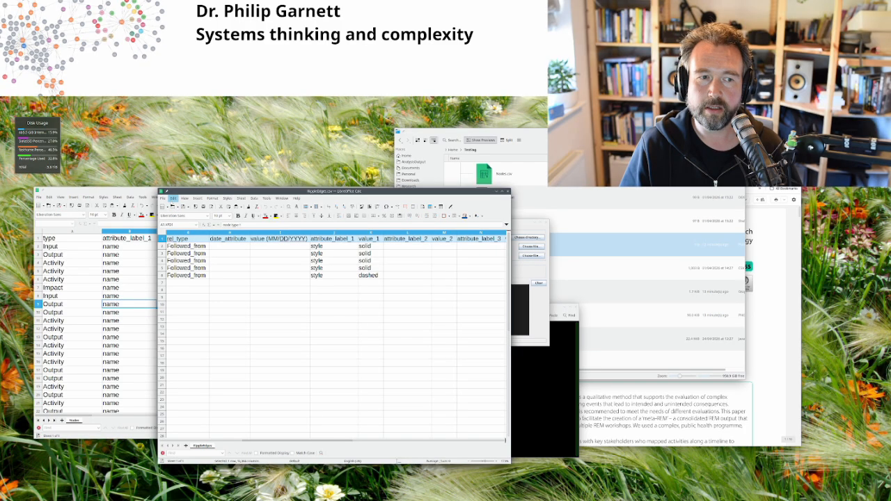
Step: Save the relationships sheet as RippleEdges.csv in Text CSV format in the Testing folder
left_click(162, 199)
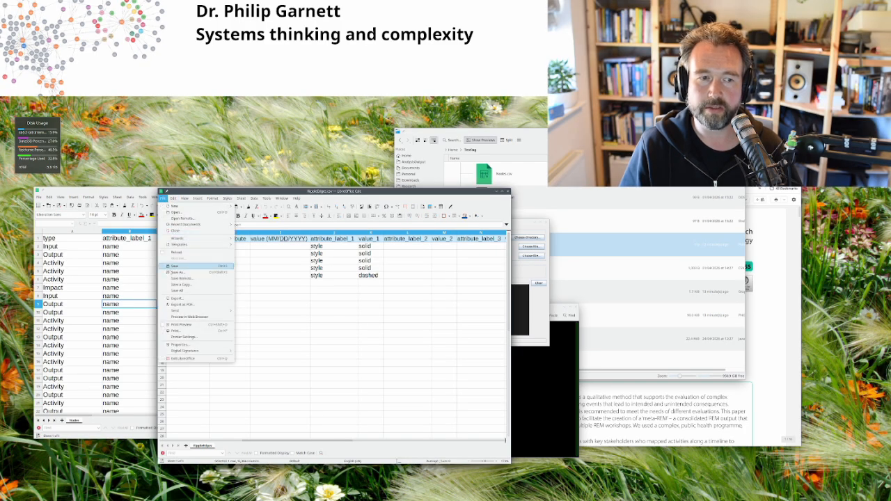
left_click(185, 269)
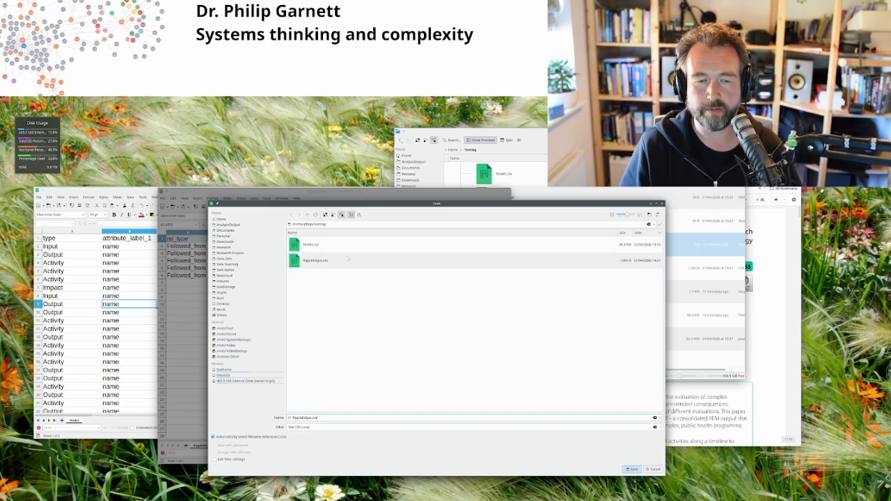
left_click(654, 469)
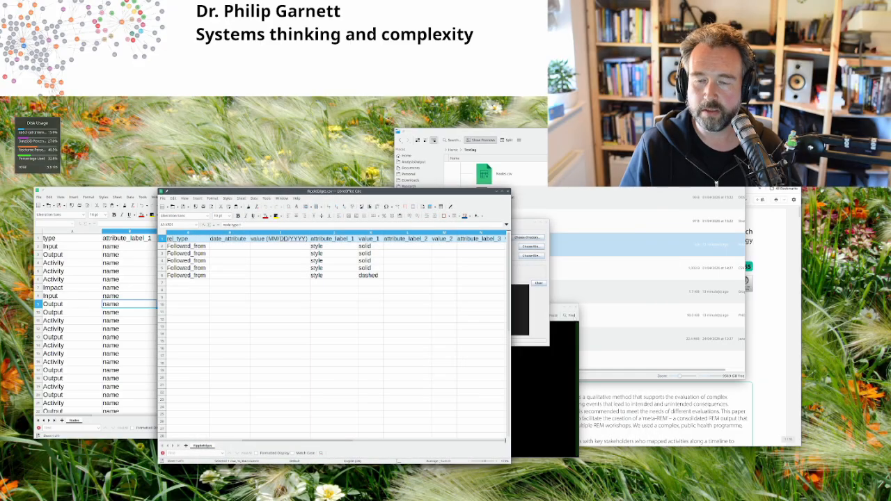
left_click(544, 274)
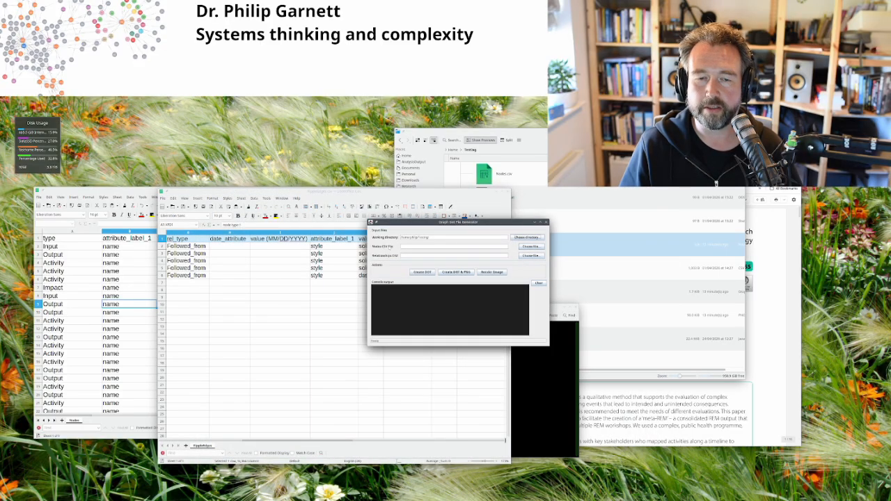
Step: Load Nodes.csv as nodes and RippleEdges.csv as relationships, then render the timeline graph image
left_click(530, 246)
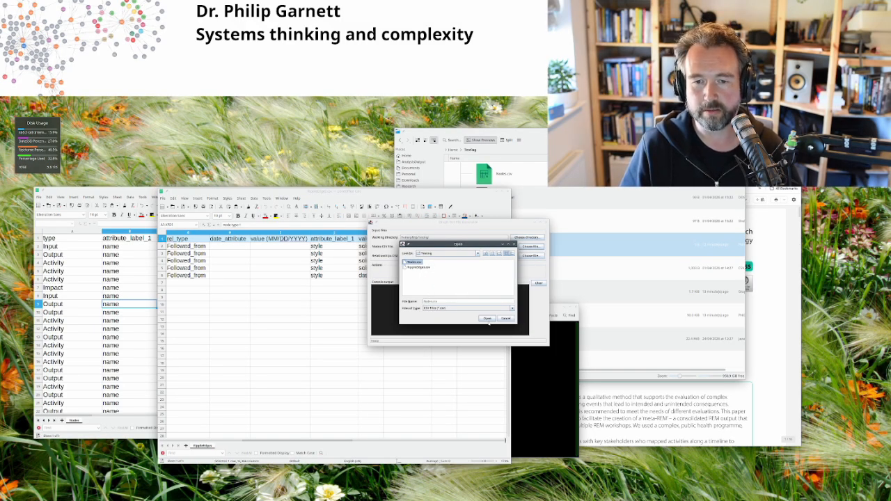
left_click(487, 318)
left_click(531, 255)
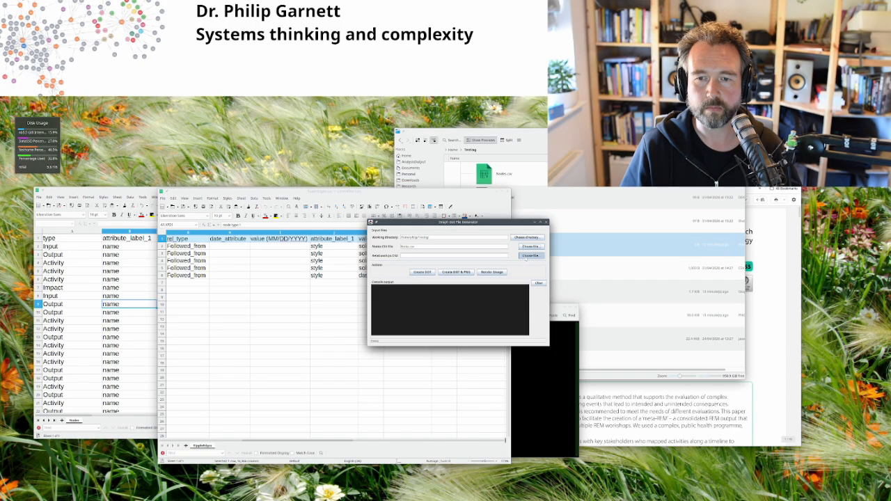
left_click(418, 267)
left_click(488, 318)
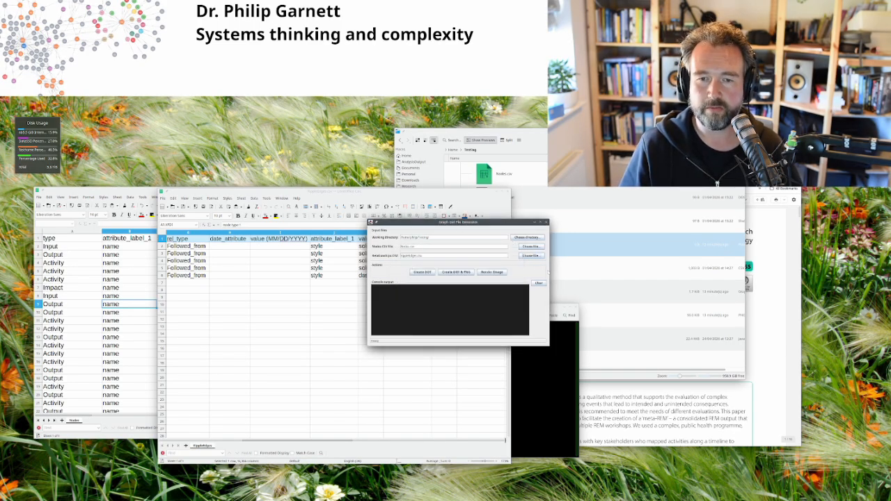
left_click(495, 272)
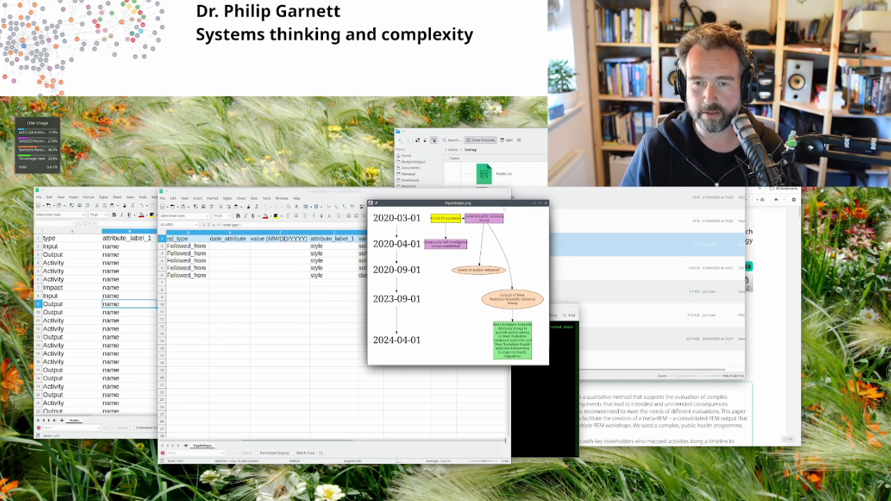
Step: Rearrange the graph image, generator and Dolphin windows to inspect the console output and files
left_click_drag(487, 203, 574, 157)
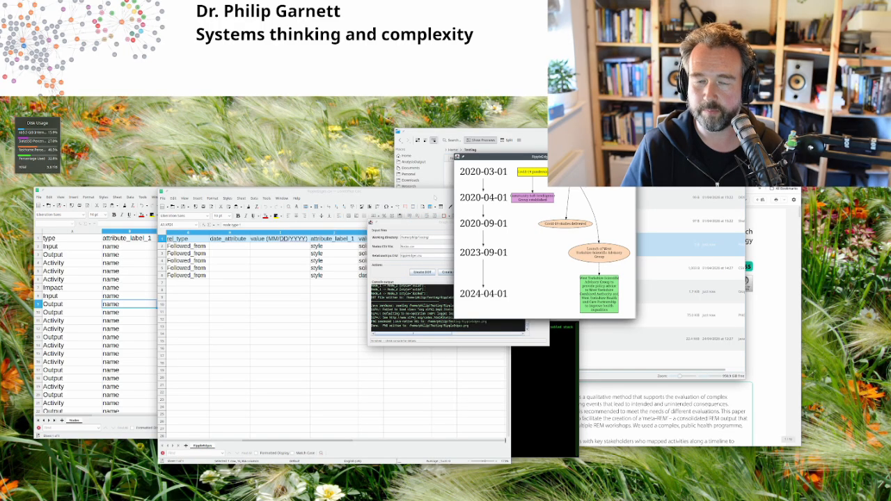
left_click_drag(433, 222, 366, 242)
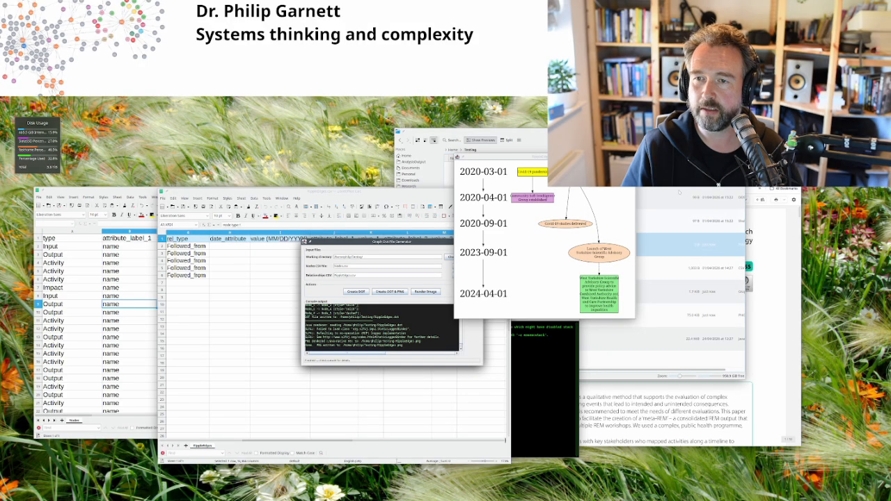
left_click_drag(480, 131, 502, 142)
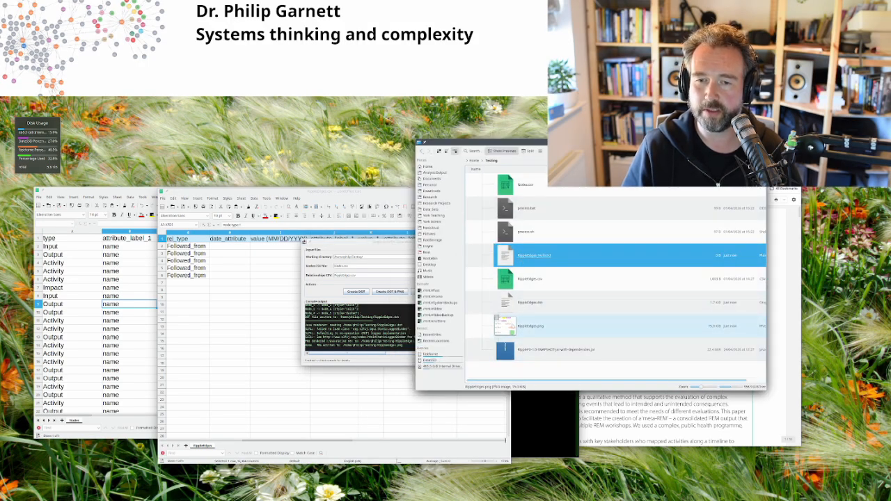
left_click(521, 328)
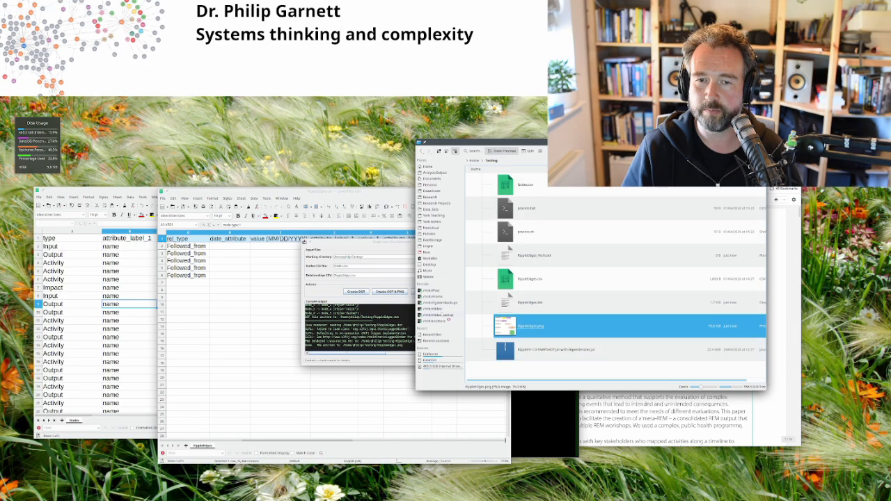
double_click(504, 317)
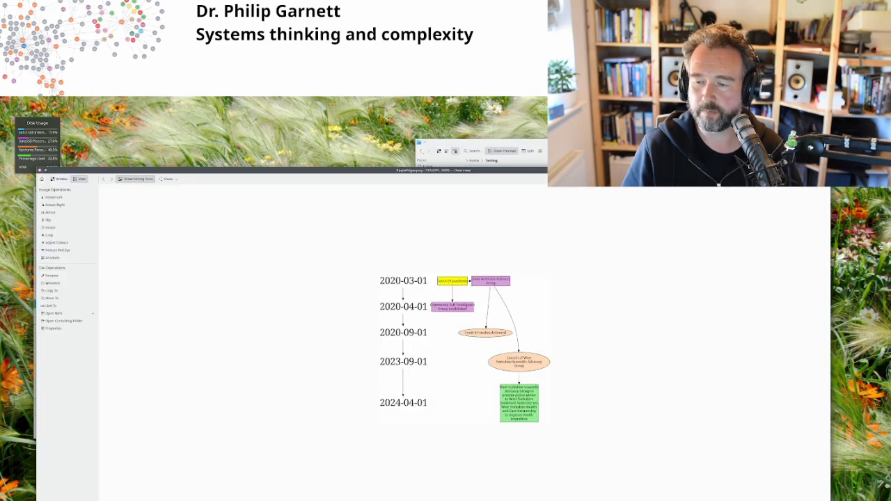
left_click_drag(769, 476, 443, 364)
left_click_drag(415, 178, 672, 154)
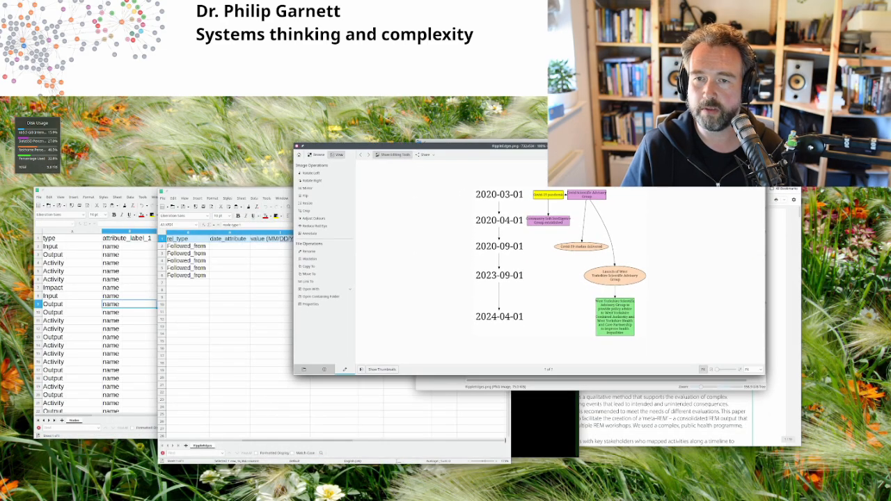
left_click(759, 146)
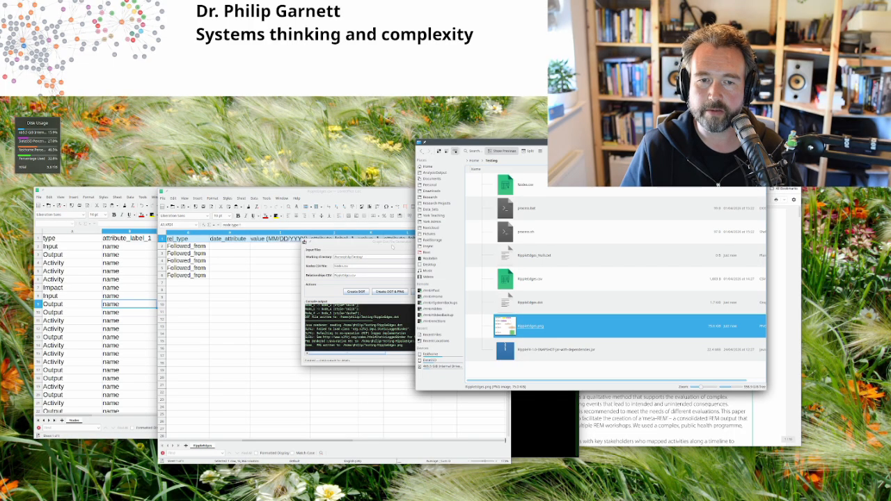
left_click(392, 245)
left_click(571, 385)
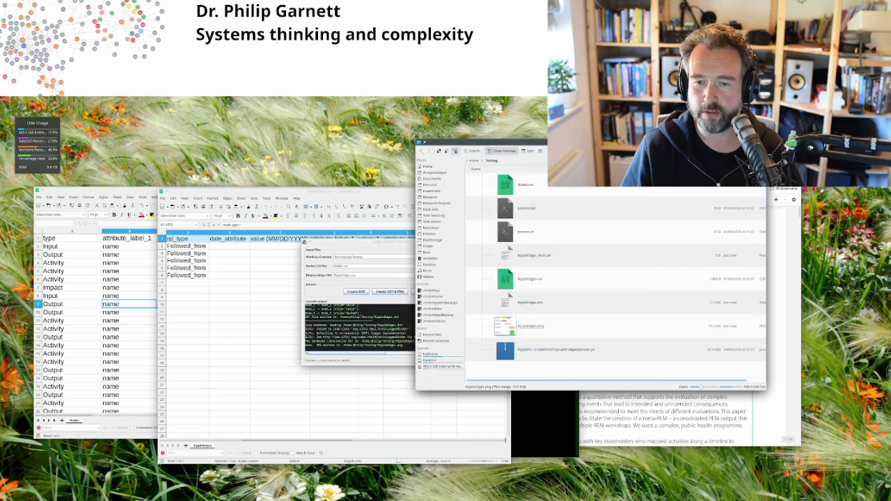
left_click(539, 296)
double_click(539, 295)
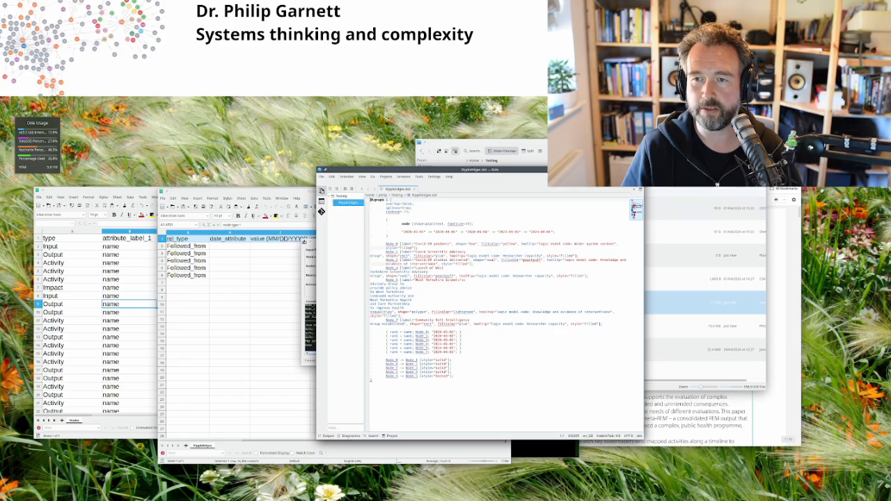
left_click(639, 169)
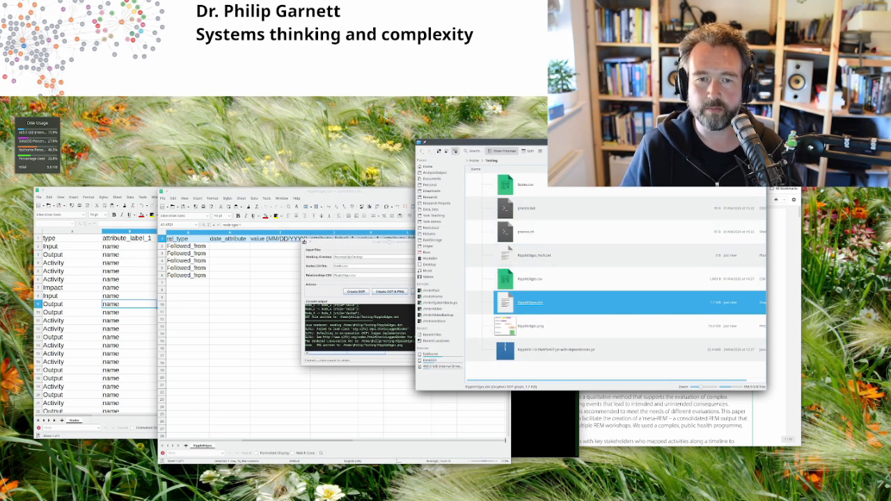
Step: Regenerate RippleEdges.dot, check it in Dolphin, then re-render the PNG timeline in its own window
left_click(383, 309)
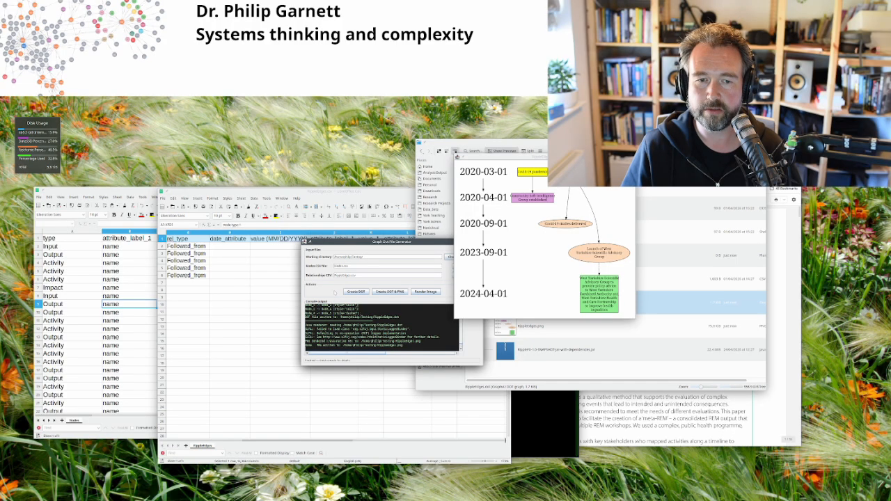
left_click(356, 293)
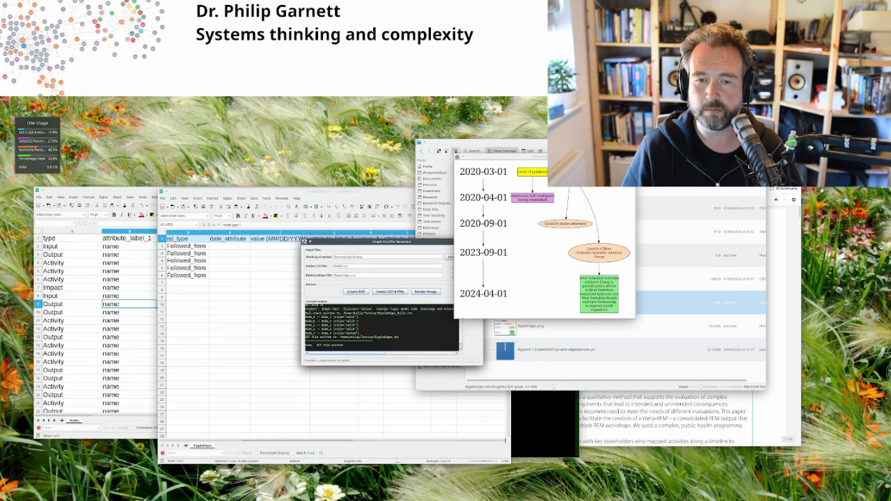
left_click(555, 377)
left_click(532, 303)
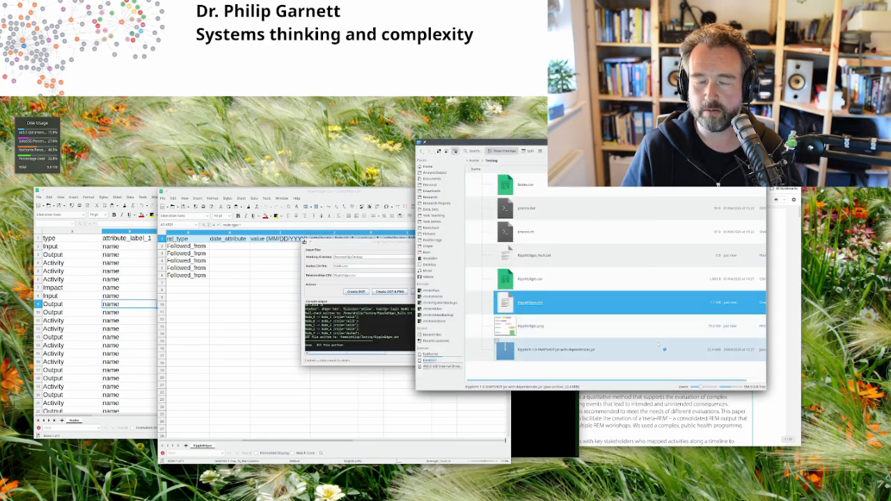
key("ctrl+q")
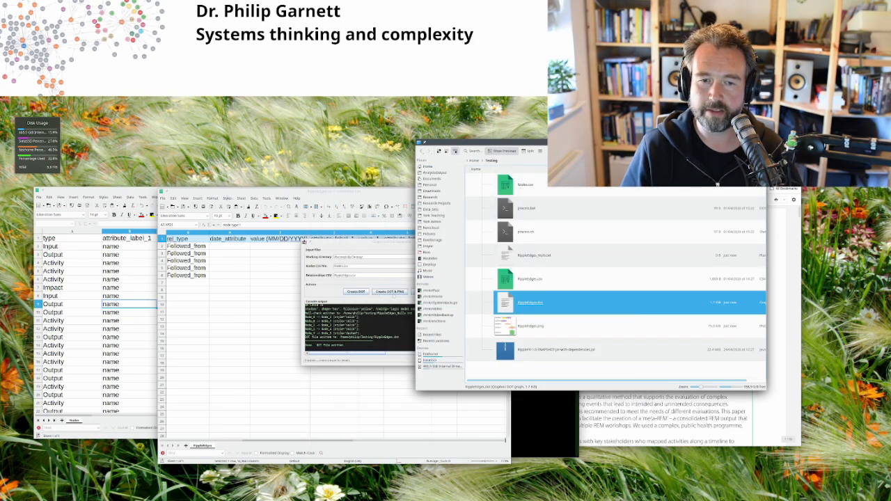
left_click(390, 292)
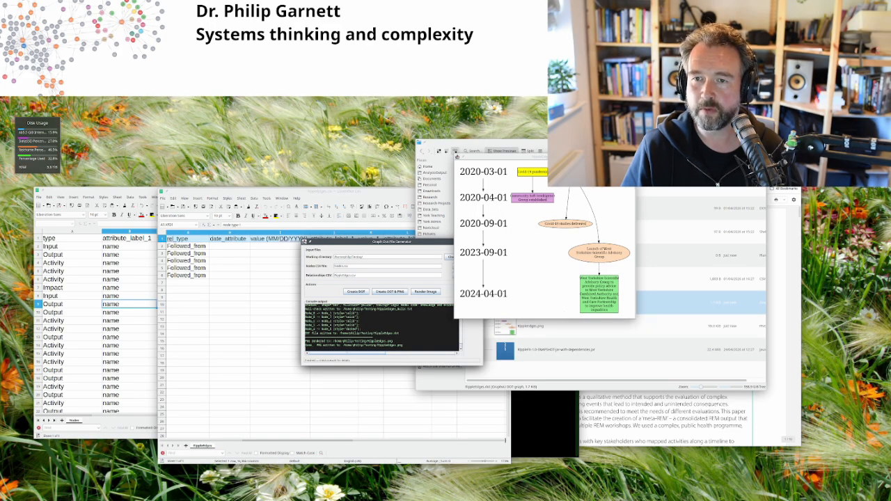
left_click_drag(613, 157, 476, 144)
Step: Open RippleEdges.png from the Testing folder in Gwenview and position the viewer
left_click(526, 330)
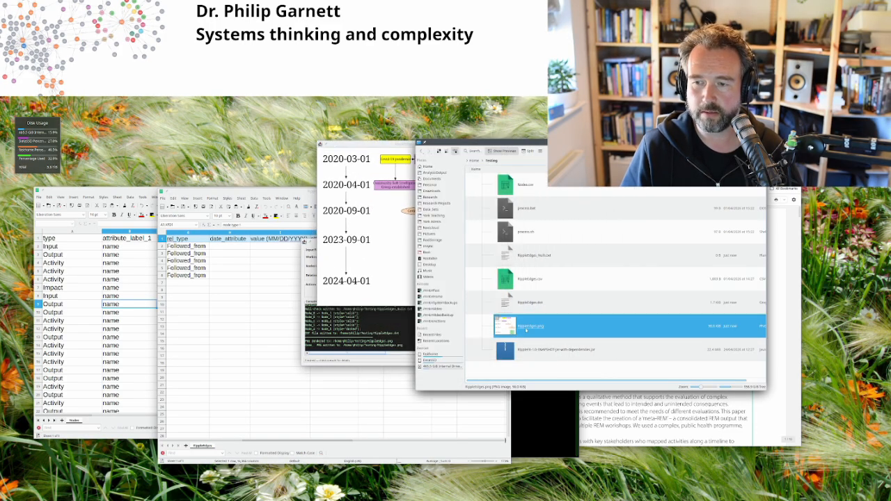
double_click(682, 337)
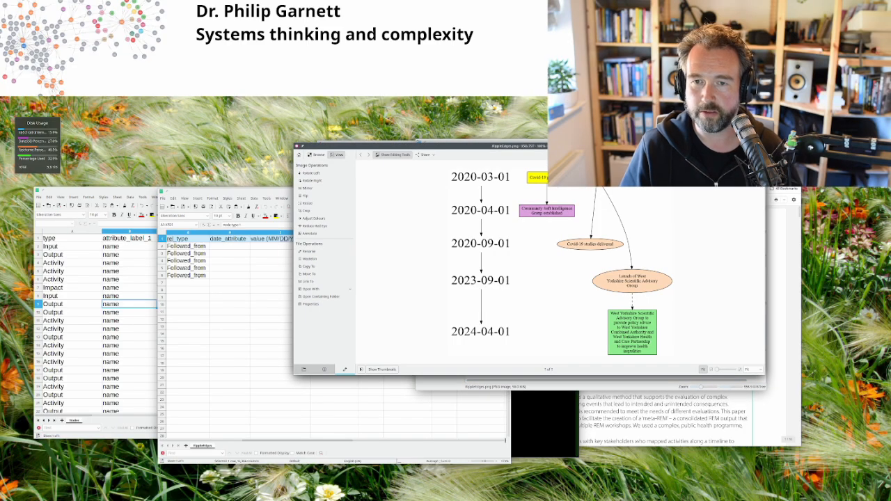
left_click_drag(488, 146, 314, 200)
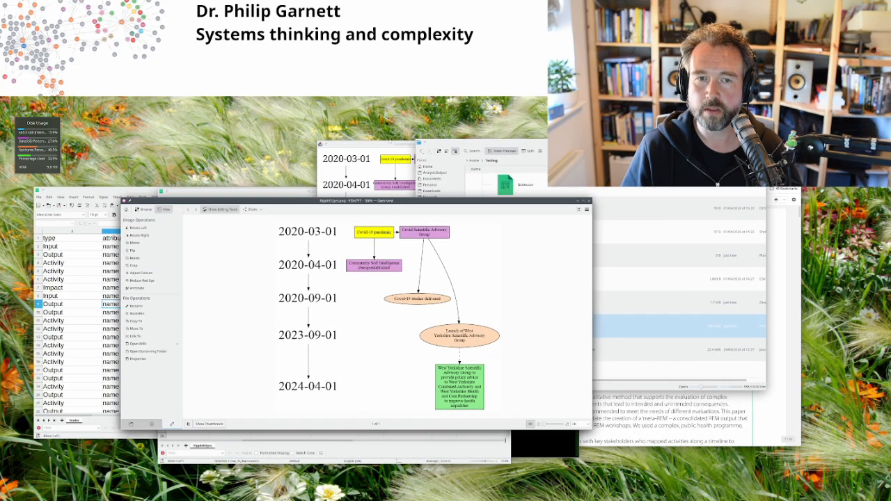
left_click_drag(391, 144, 582, 183)
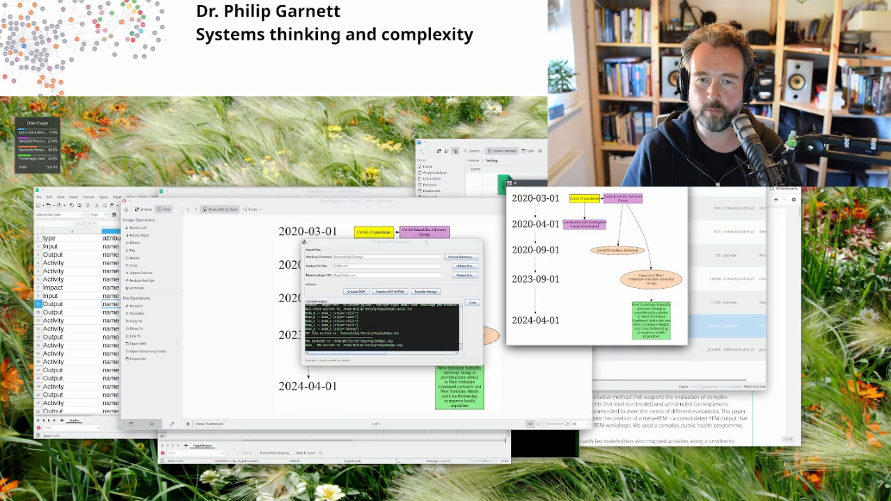
Step: Move the generator dialog out of the way and close the small graph preview
left_click_drag(426, 241, 433, 437)
left_click_drag(464, 201, 438, 181)
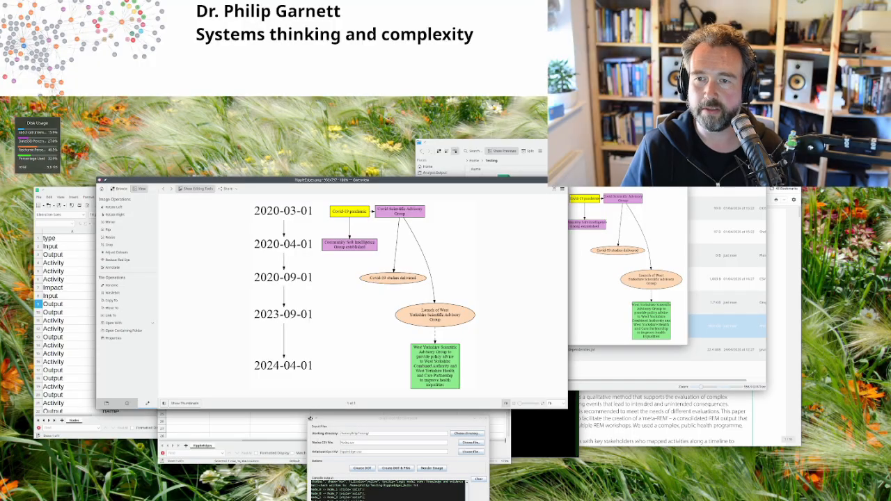
left_click(606, 209)
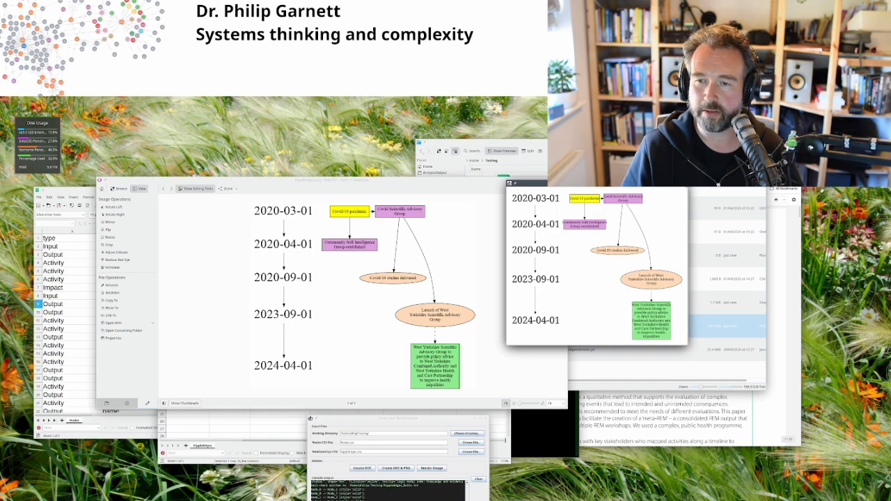
left_click(684, 183)
Step: Close the timeline image viewer and arrange the generator above Dolphin's file list
left_click(563, 180)
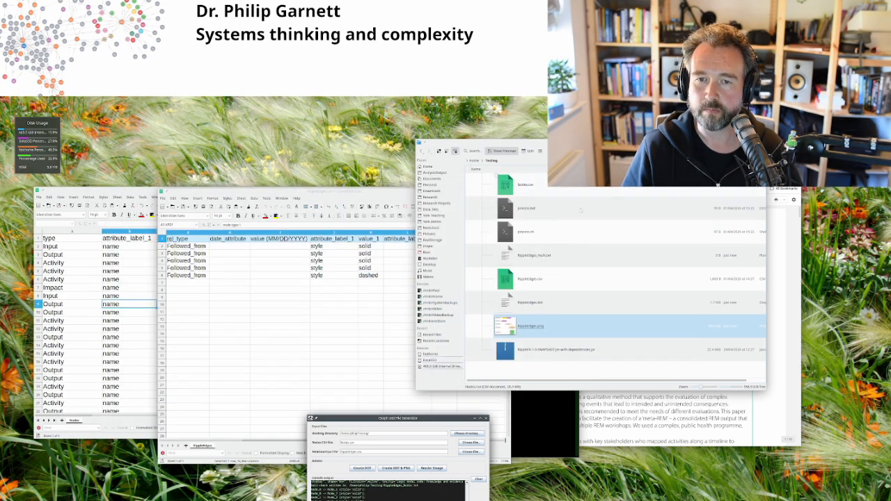
left_click_drag(437, 420, 500, 213)
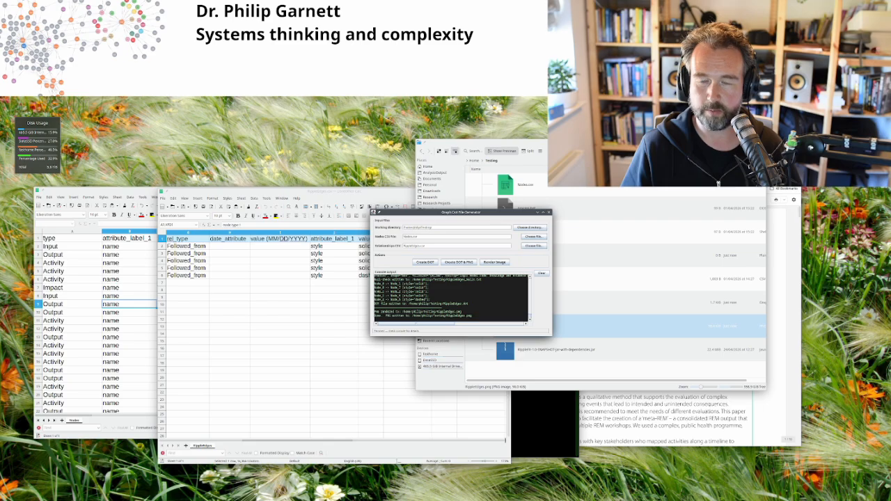
left_click_drag(591, 142, 384, 239)
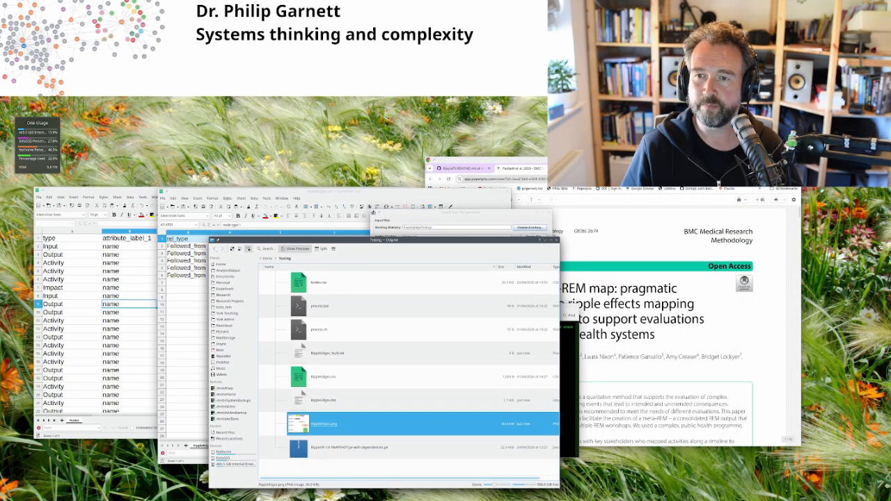
Step: Show the RippleFX README tab in the browser and place the generator over the spreadsheet
left_click(480, 161)
left_click(463, 168)
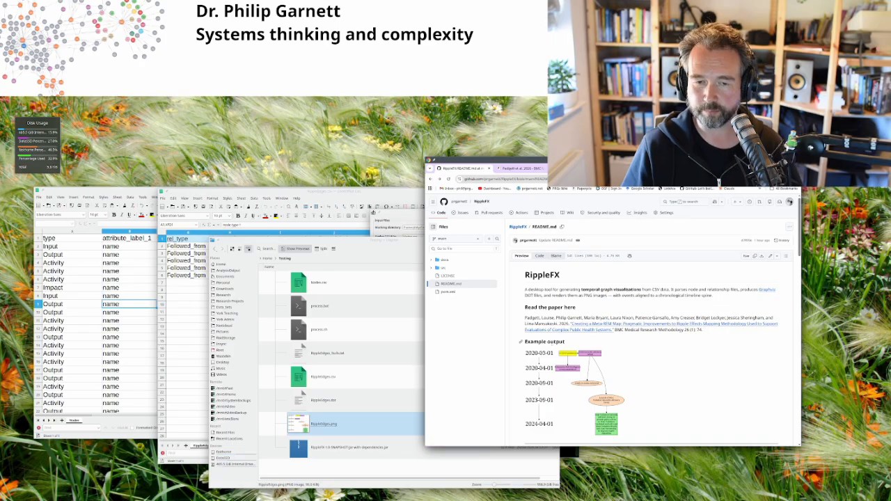
left_click_drag(349, 241, 553, 206)
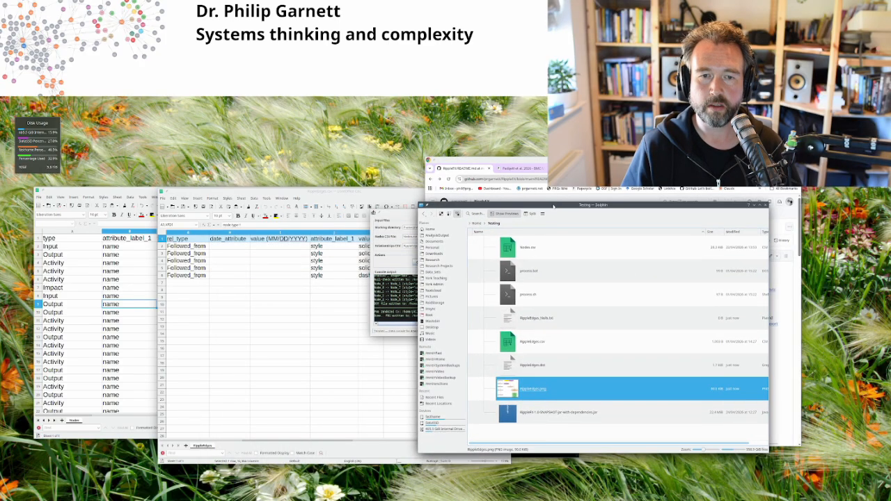
left_click(403, 221)
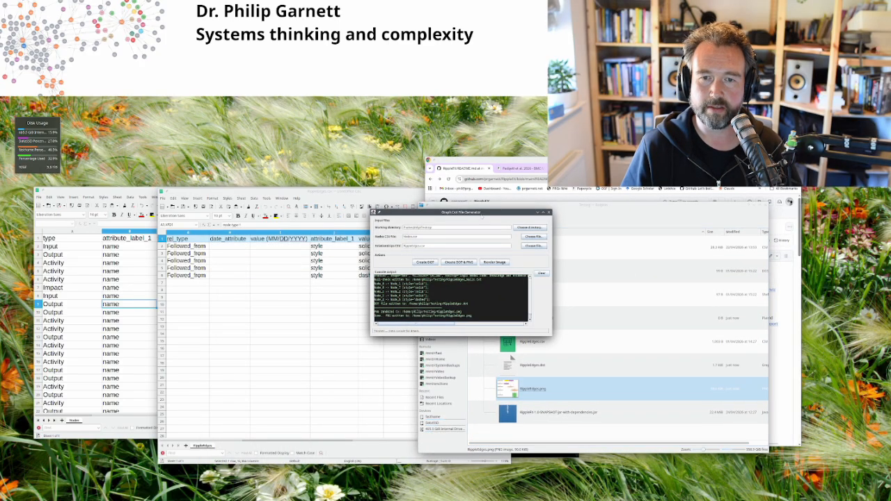
left_click_drag(481, 216, 391, 255)
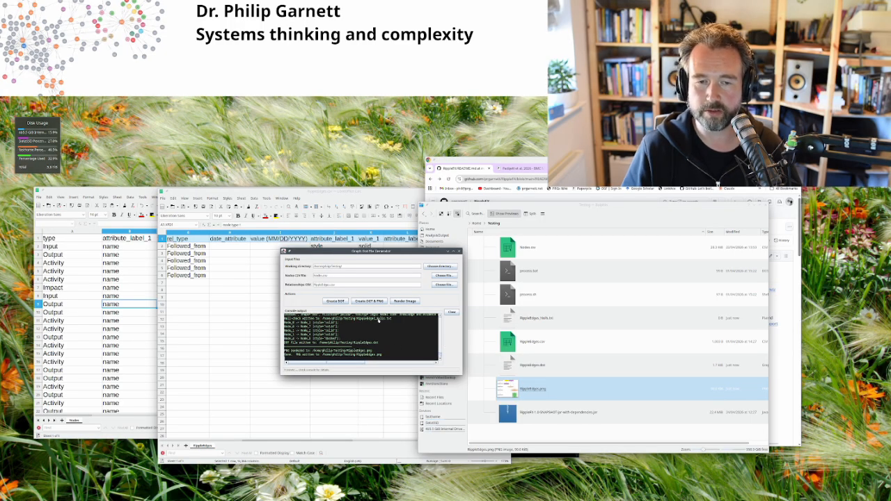
left_click(506, 364)
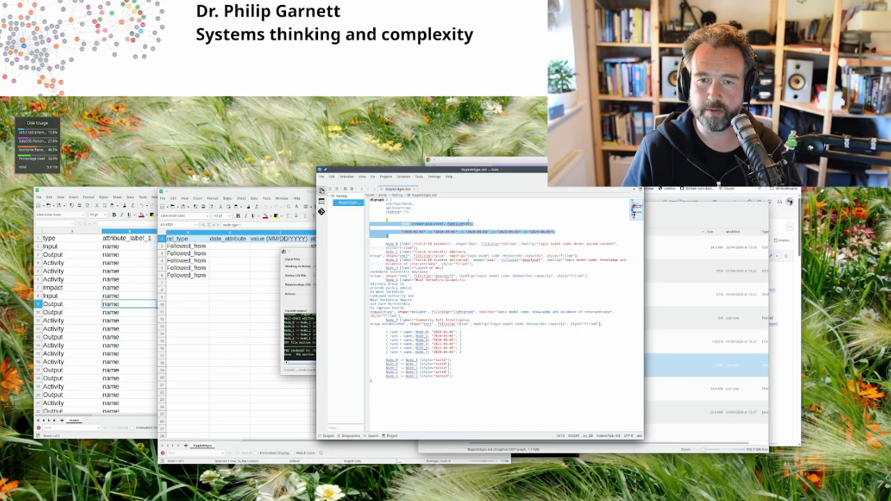
left_click(554, 277)
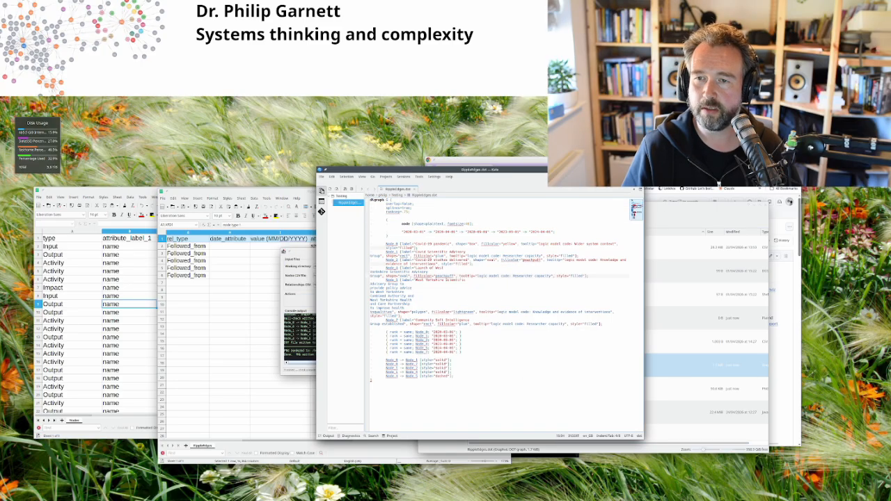
left_click(640, 169)
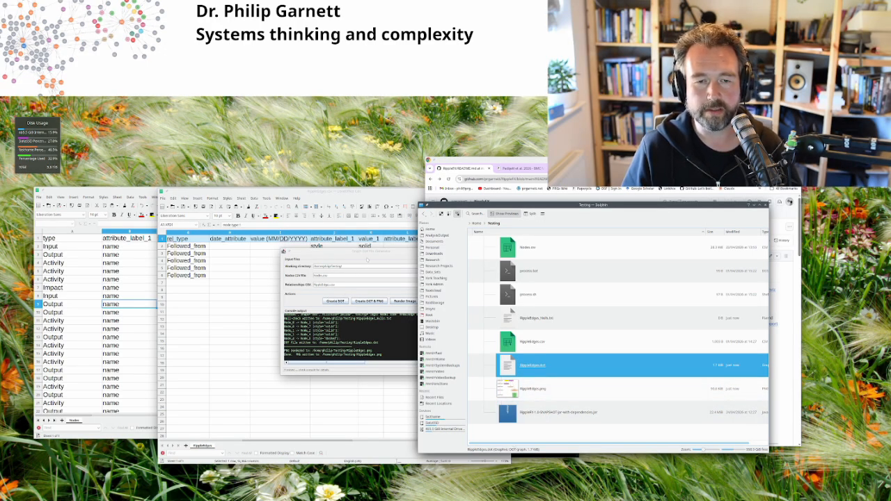
left_click_drag(369, 253, 352, 289)
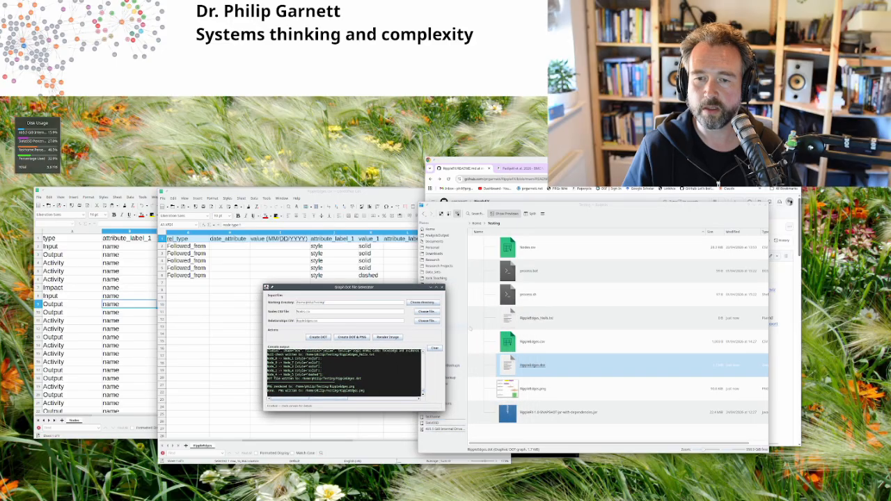
Step: Open the empty RippleEdges_Nulls.txt faults log in Kate, then bring the Nodes.csv sheet forward
double_click(531, 317)
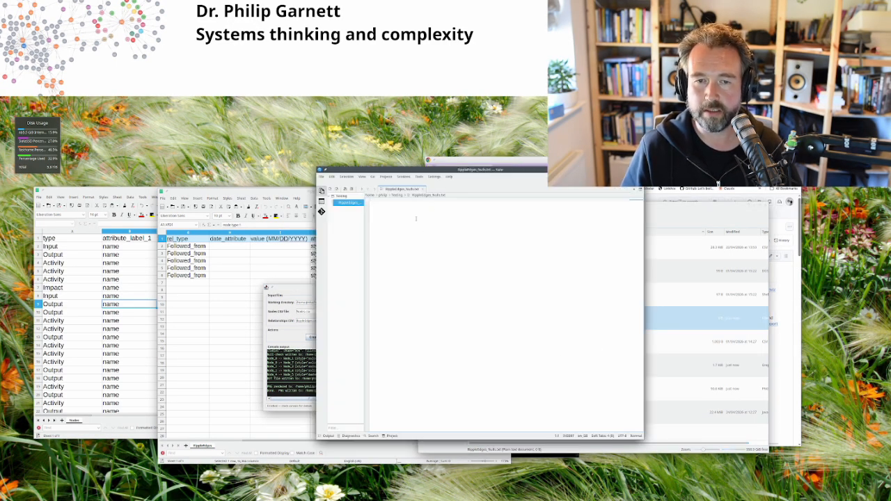
left_click(300, 192)
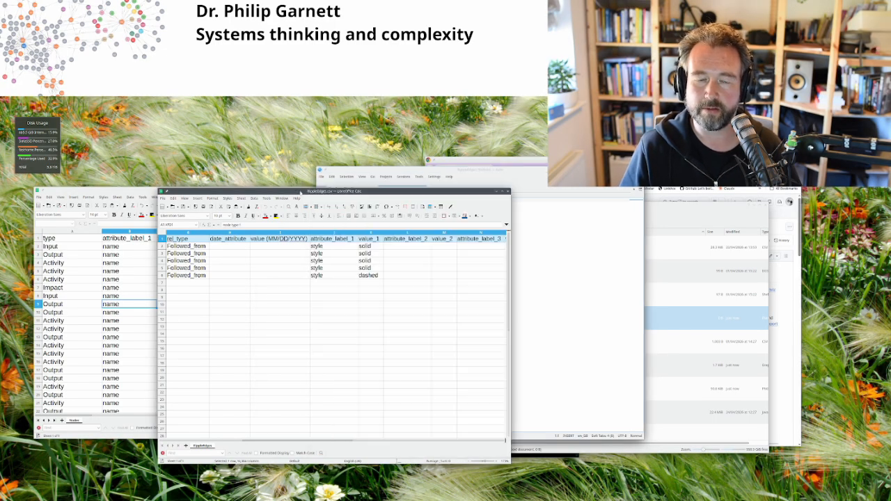
scroll(260, 299, "left", 2)
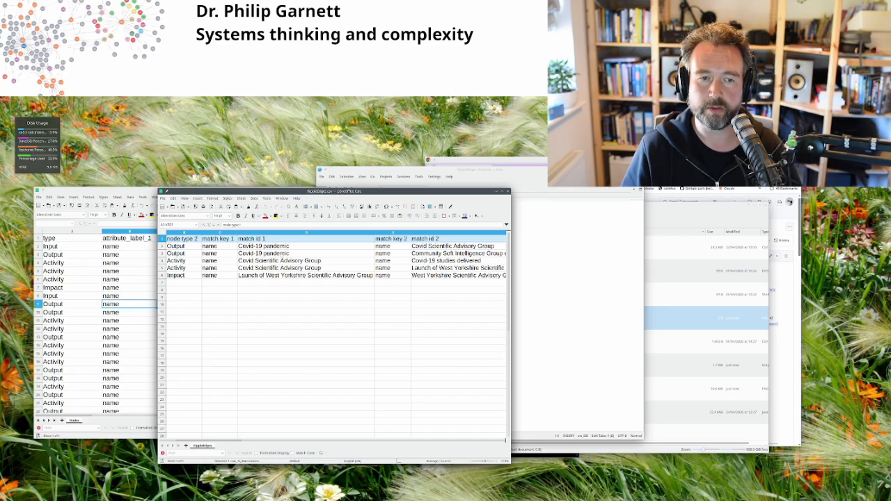
left_click(591, 284)
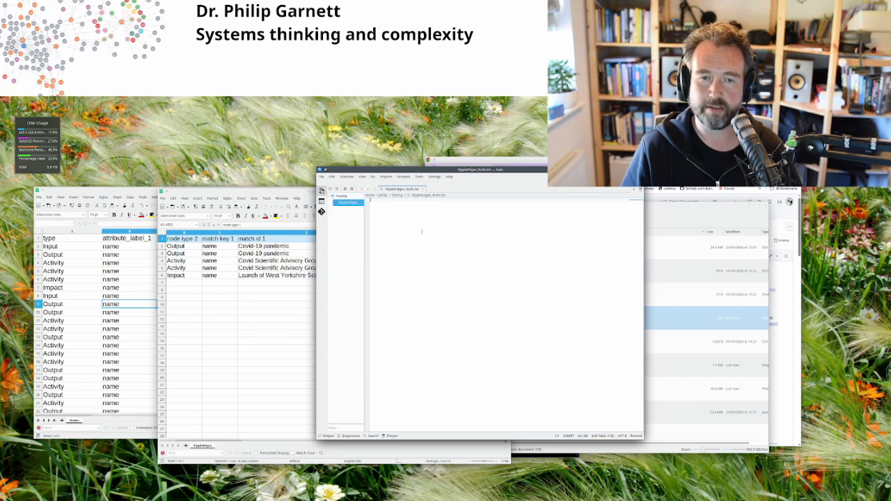
left_click(112, 191)
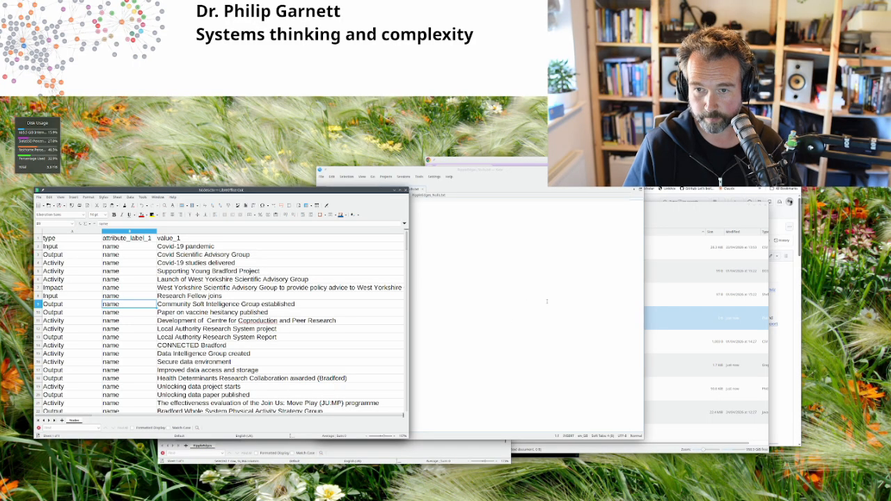
Step: Close the empty faults log in Kate and move the RippleFX generator up over the nodes sheet
left_click(516, 172)
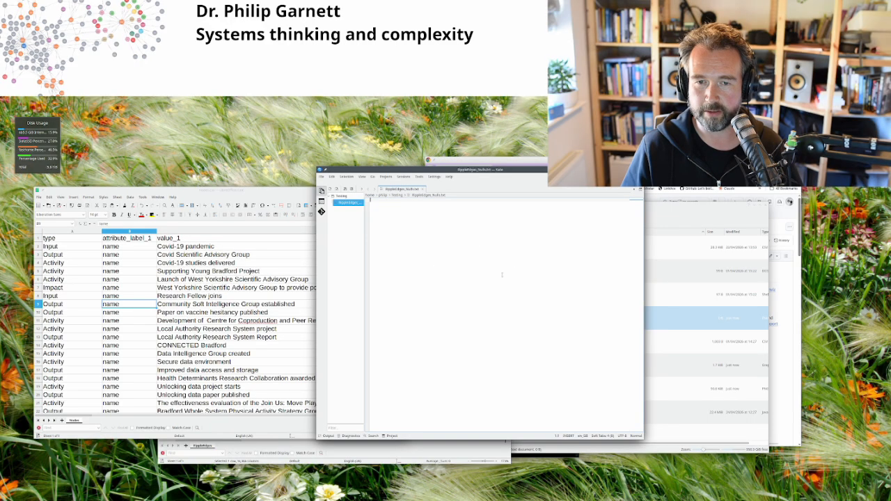
left_click(640, 170)
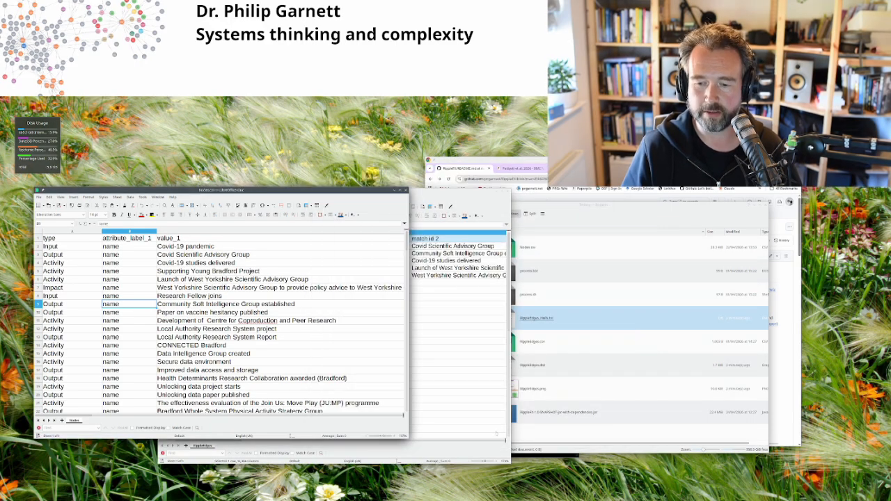
left_click(349, 499)
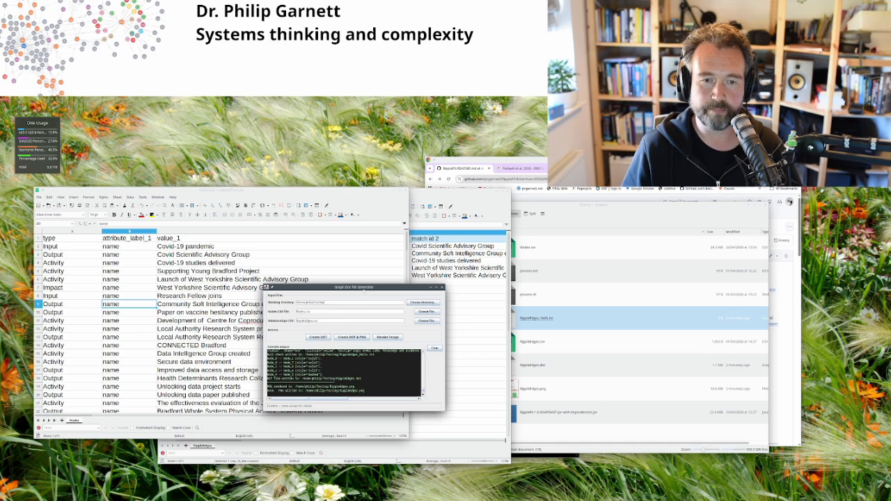
left_click_drag(351, 287, 470, 223)
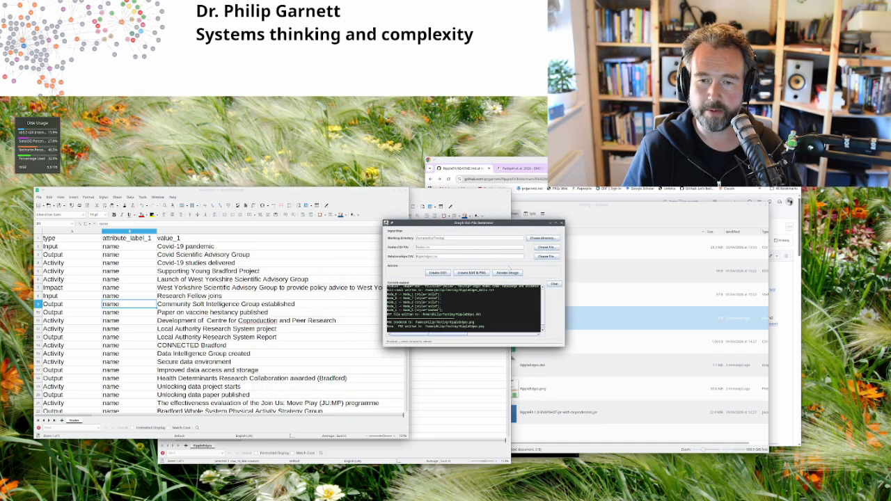